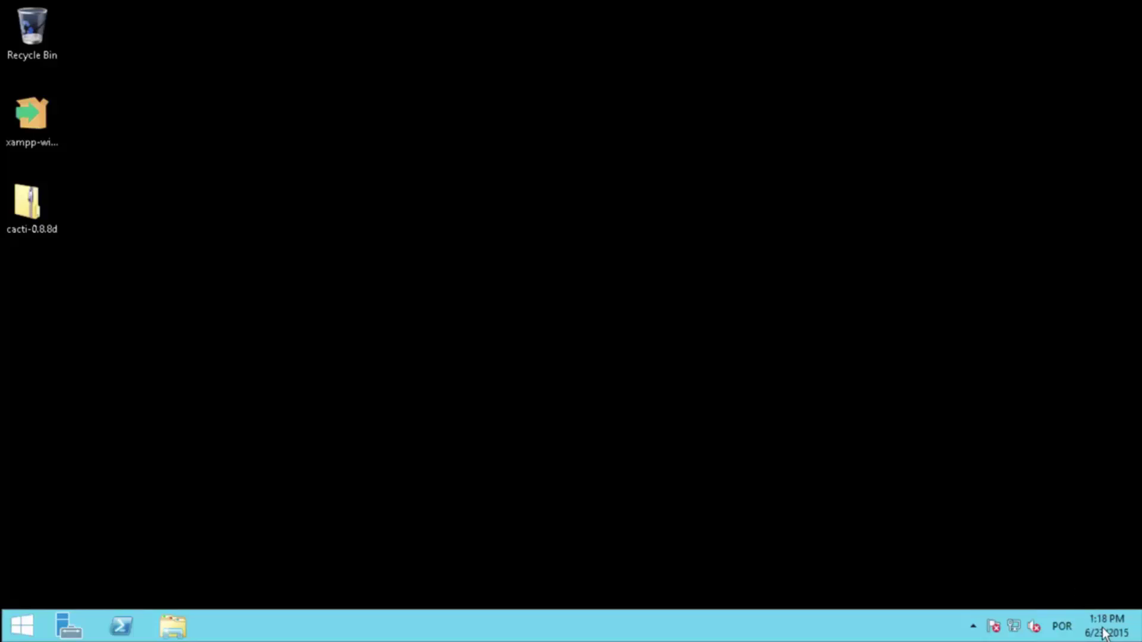
# Change the system time zone to (UTC-03:00) Brasilia in the date and time settings
pyautogui.rightClick(1101, 631)
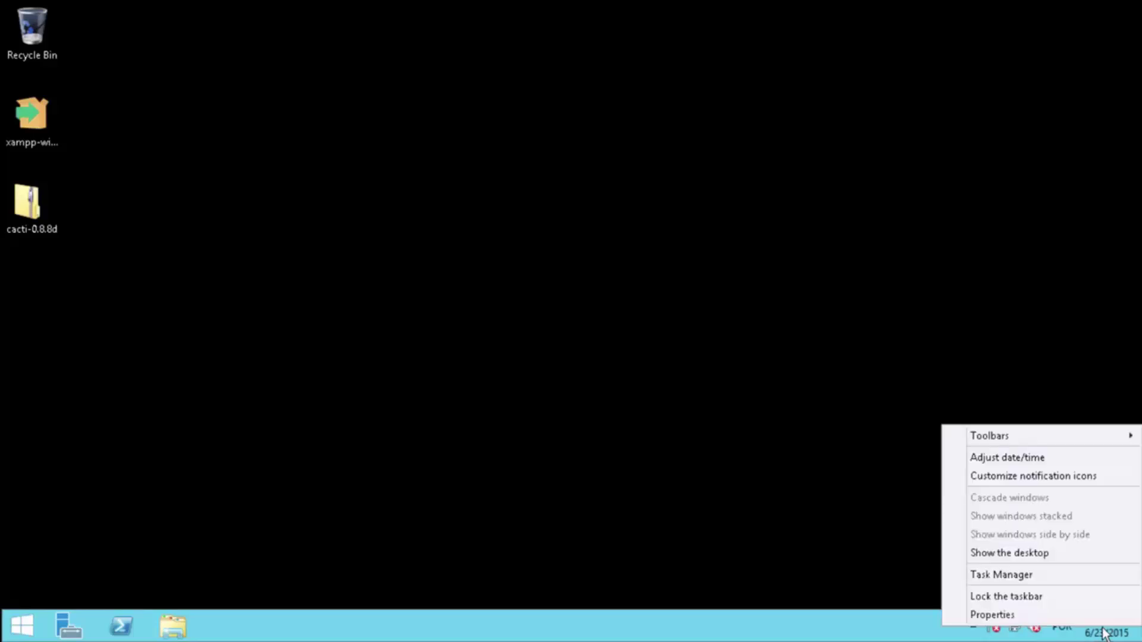
pyautogui.click(1018, 459)
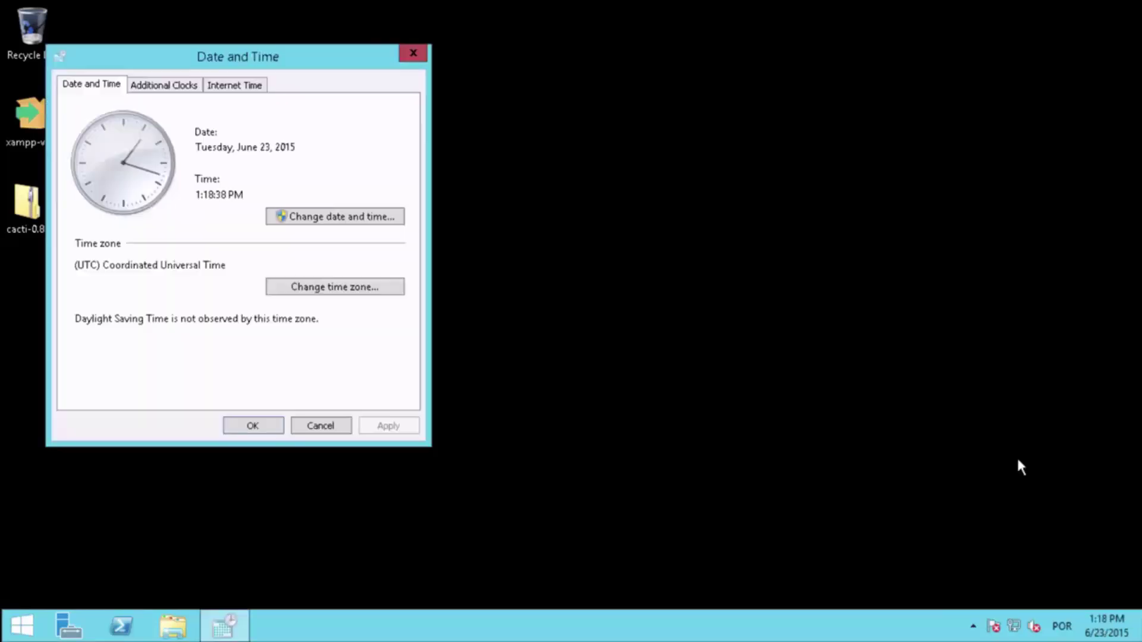
pyautogui.click(392, 291)
pyautogui.click(348, 155)
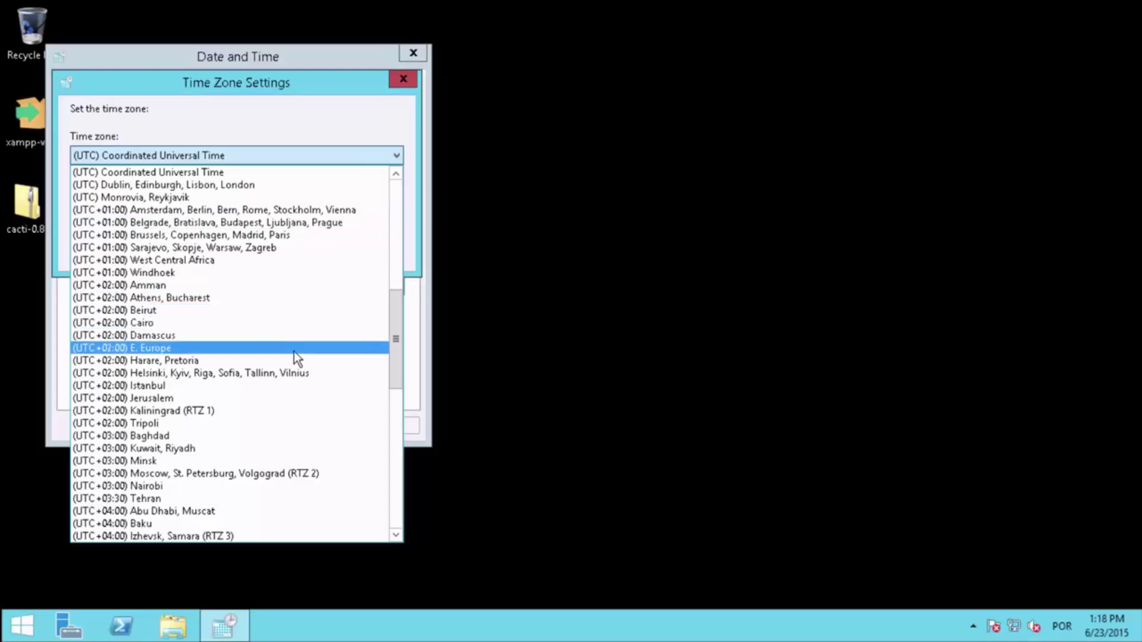
pyautogui.scroll(4, 294, 352)
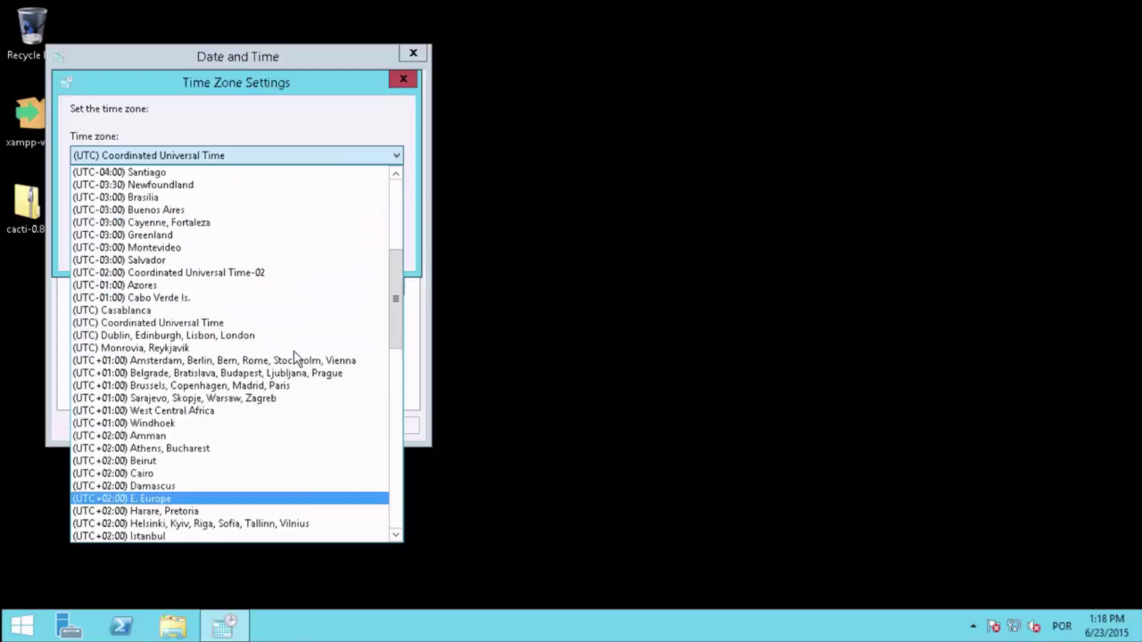
pyautogui.click(204, 198)
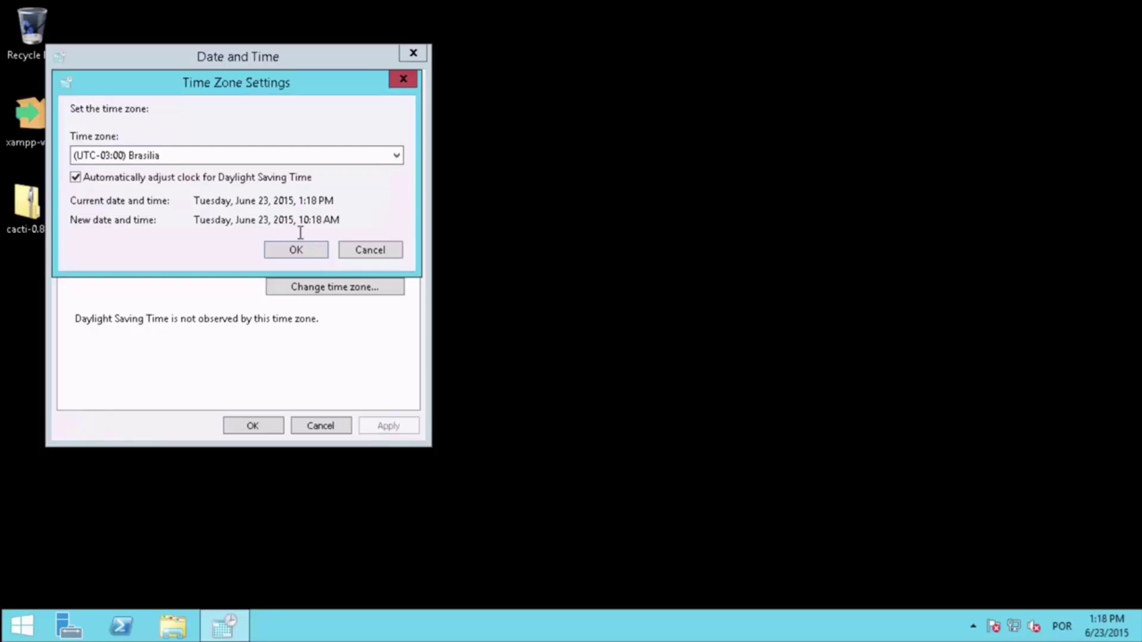
pyautogui.click(296, 250)
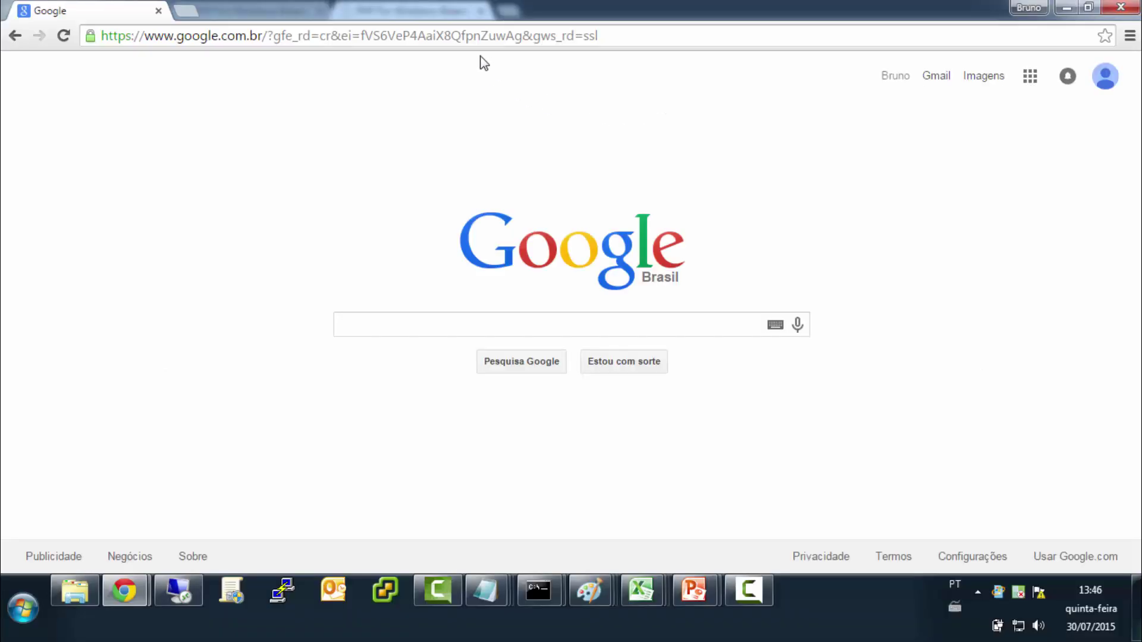
pyautogui.click(478, 37)
pyautogui.press('BackSpace')
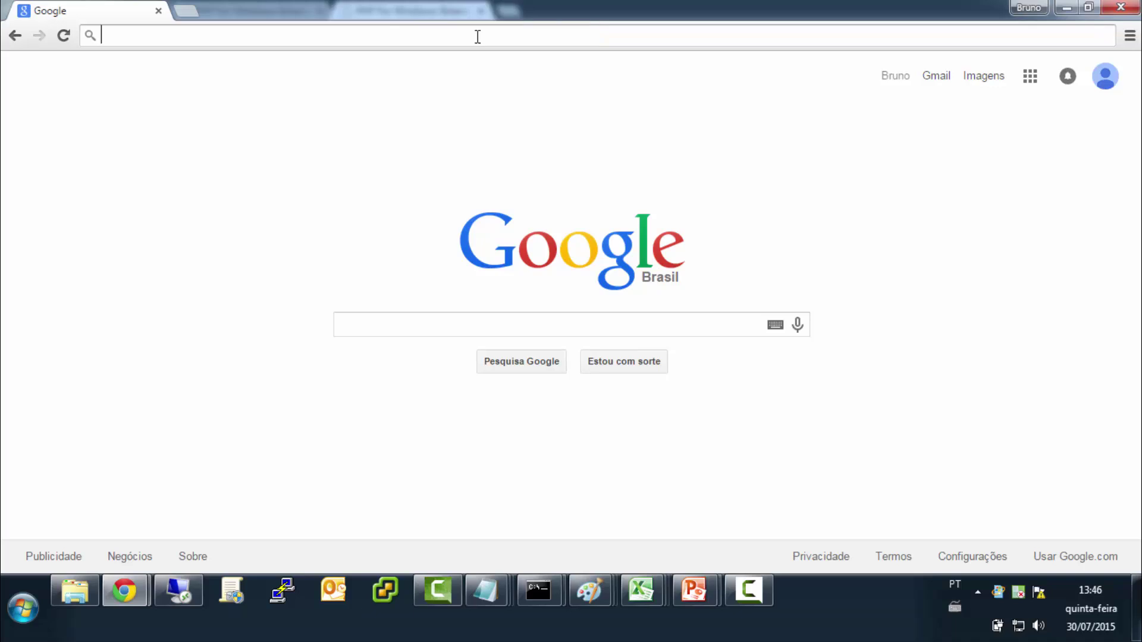
pyautogui.write('http://windows.php.net/')
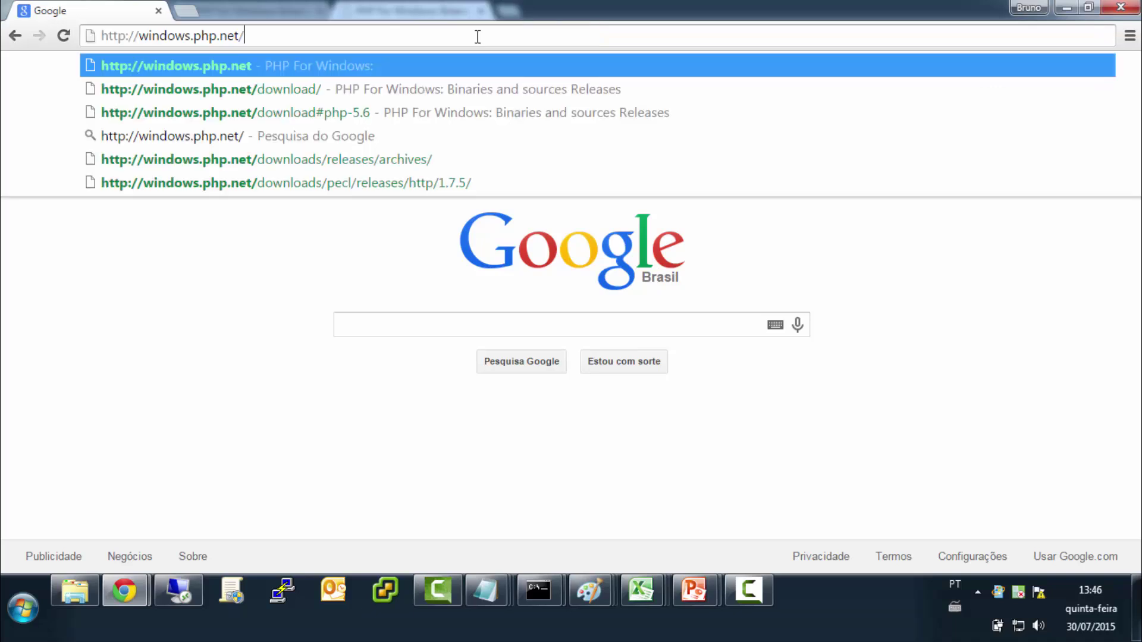
pyautogui.press('Return')
pyautogui.press('F11')
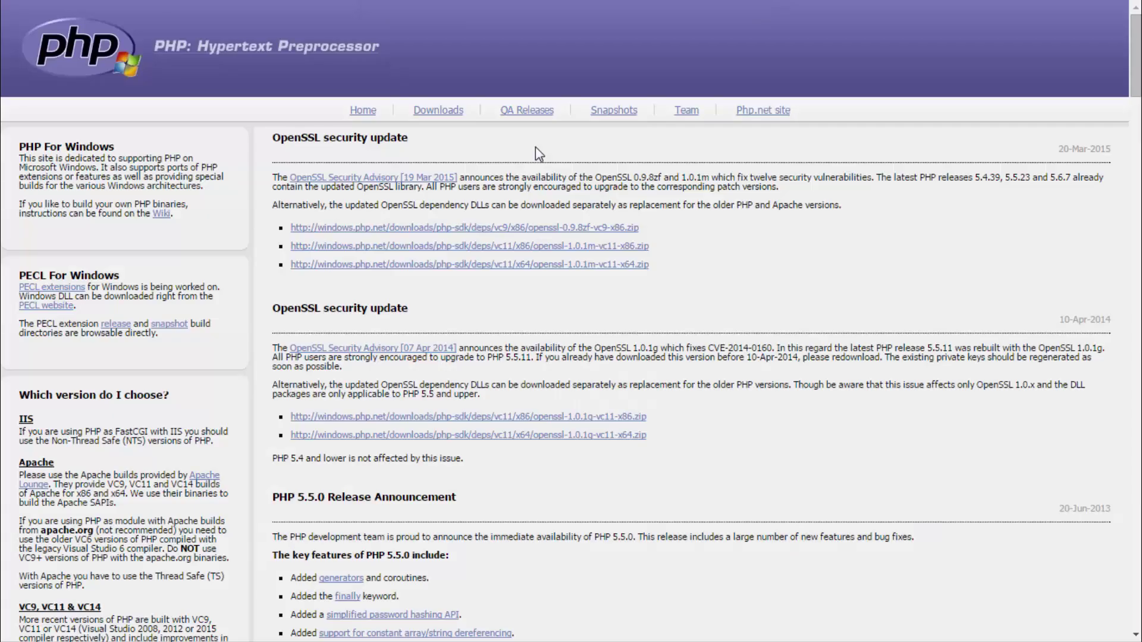
# Download the PHP 5.6.11 VC11 x86 Non Thread Safe zip from the releases page into the PHP downloads folder
pyautogui.click(440, 113)
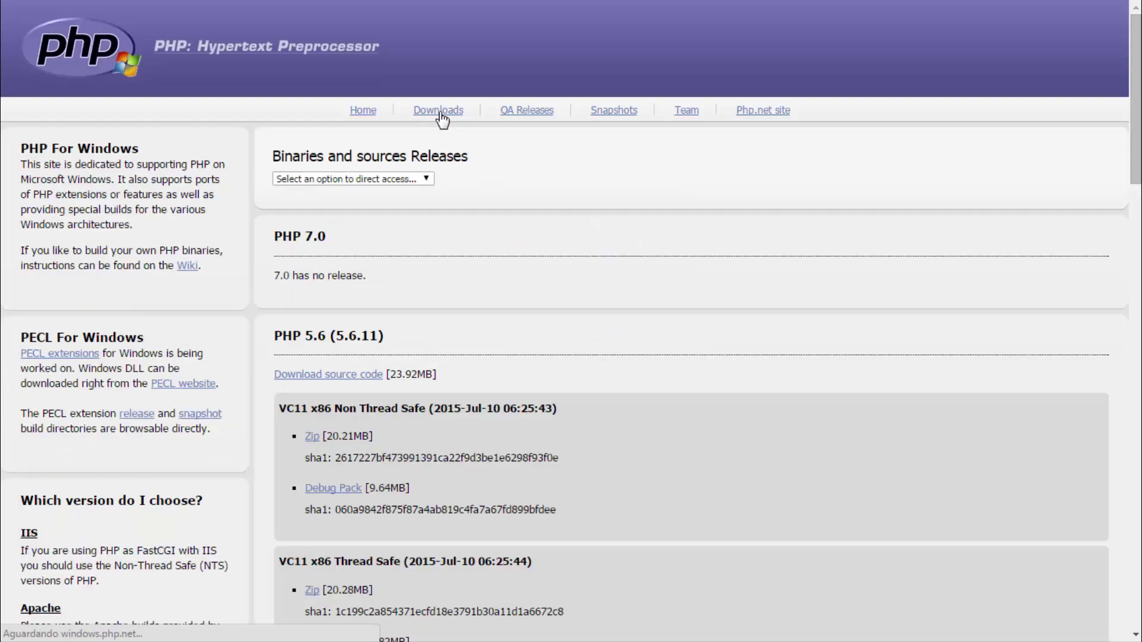
pyautogui.click(312, 439)
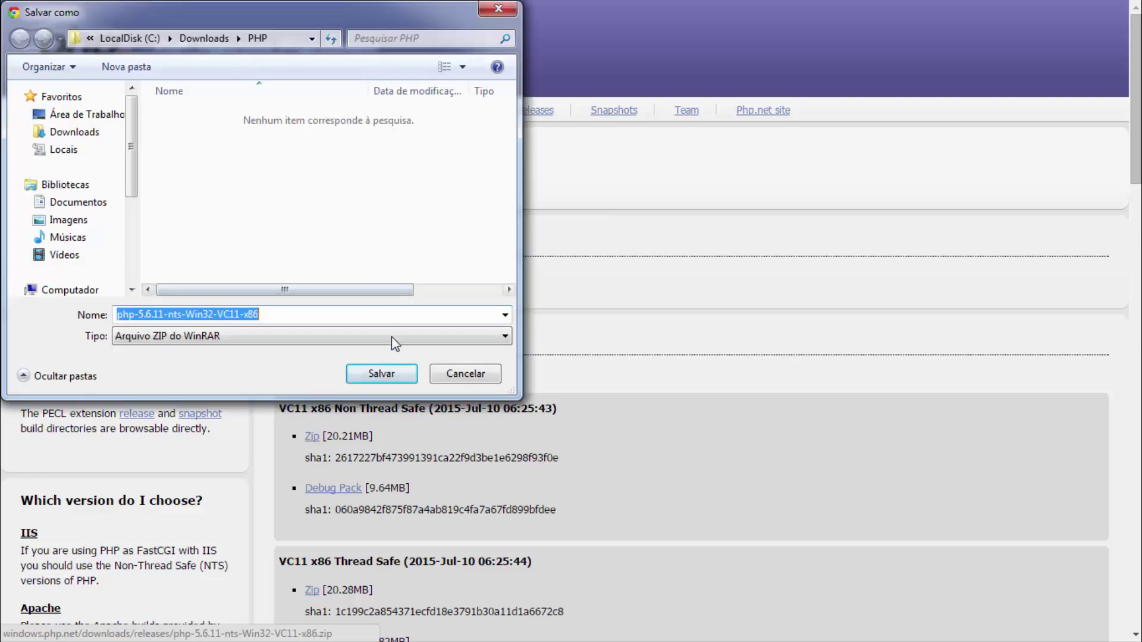
pyautogui.click(380, 376)
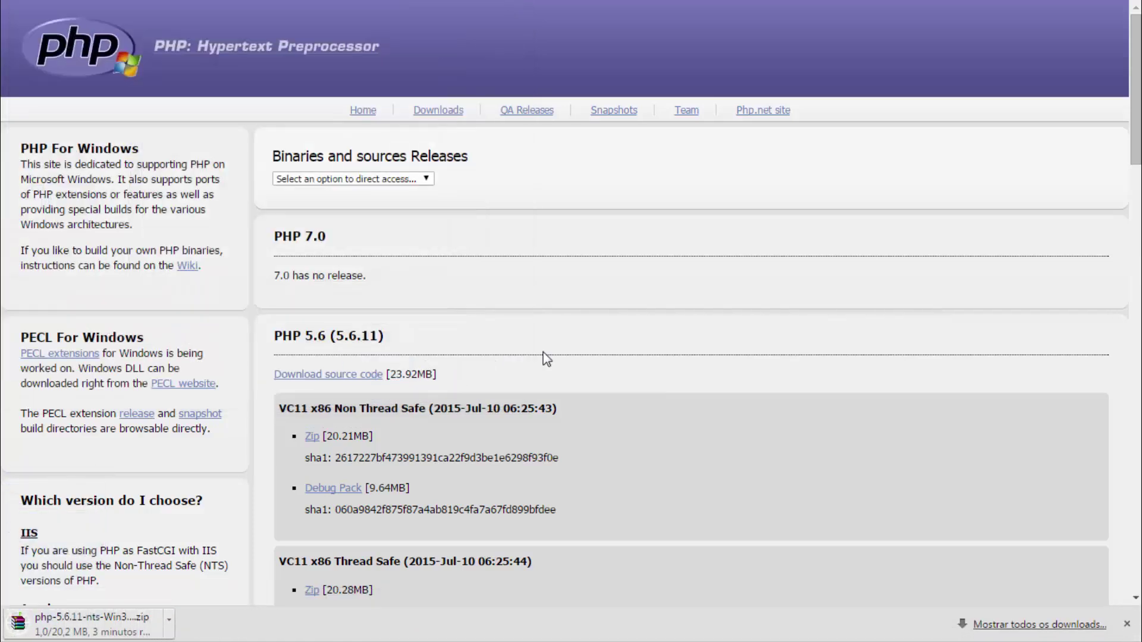
# Find the Visual C++ Redistributable for Visual Studio 2012 required by the VC11 builds and open its x86/x64 download page
pyautogui.scroll(-4, 664, 340)
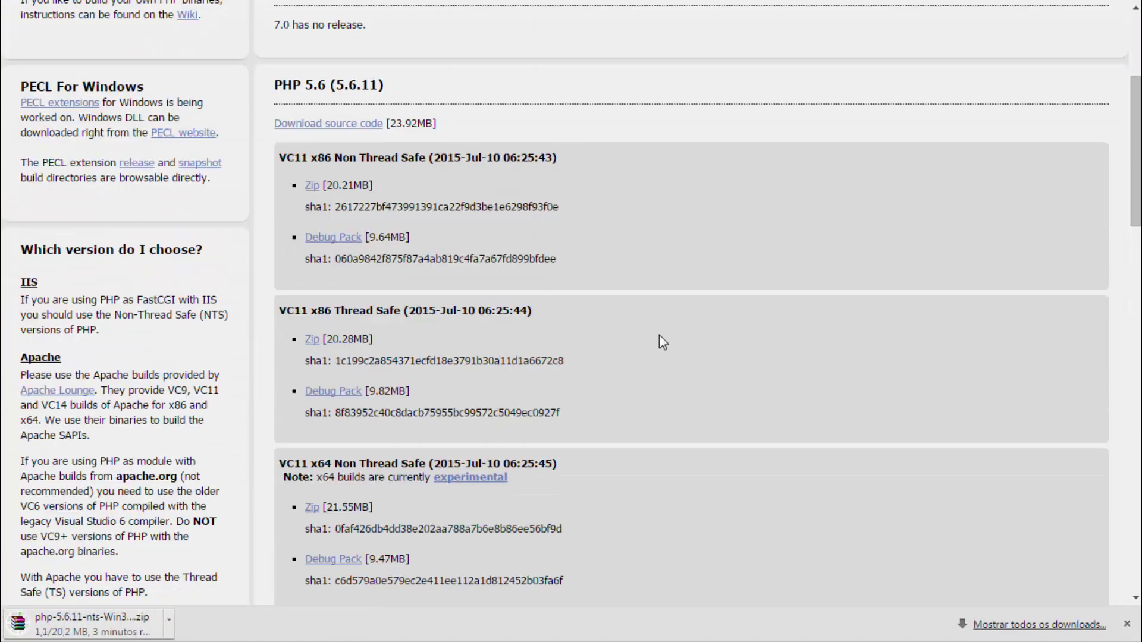
pyautogui.scroll(-1, 663, 341)
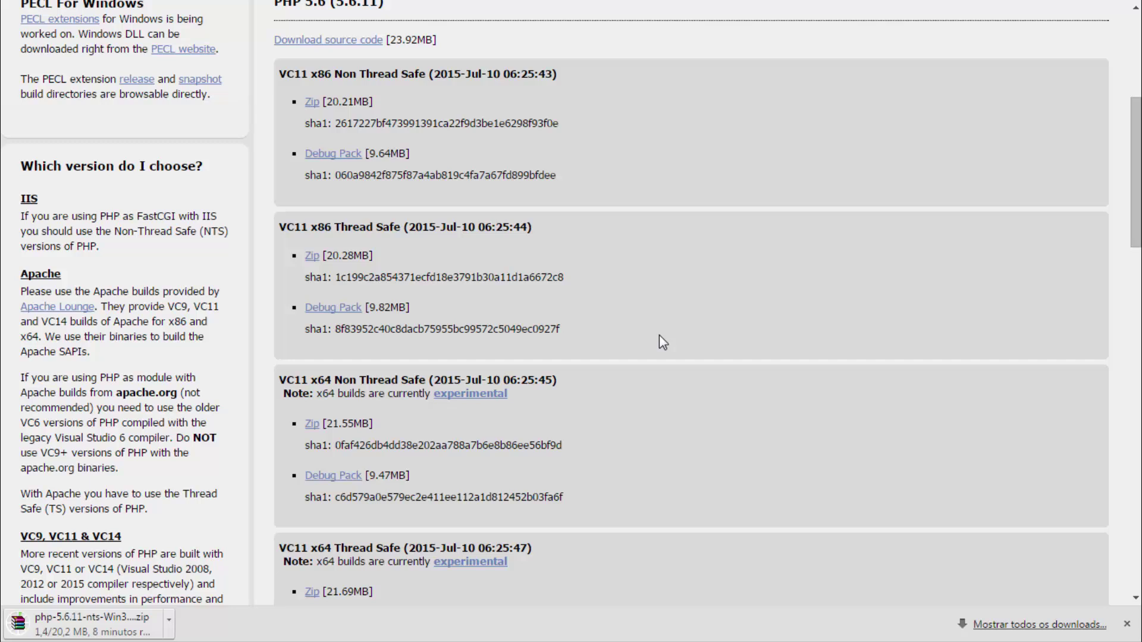
pyautogui.moveTo(308, 74); pyautogui.dragTo(283, 76)
pyautogui.scroll(-4, 304, 75)
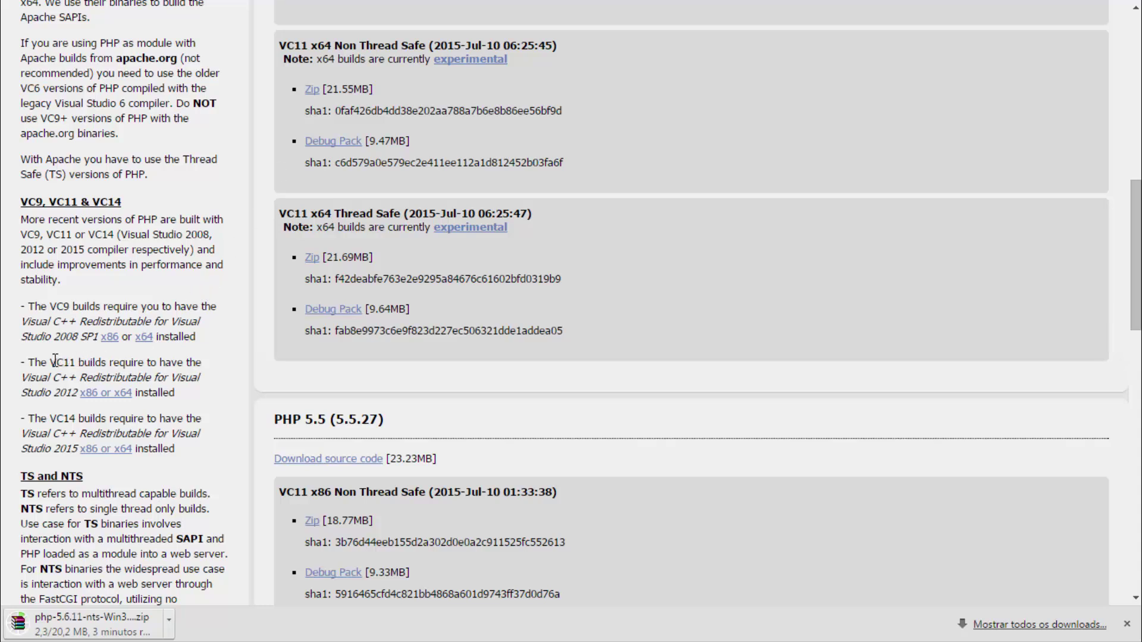
pyautogui.moveTo(51, 361); pyautogui.dragTo(76, 362)
pyautogui.click(100, 393)
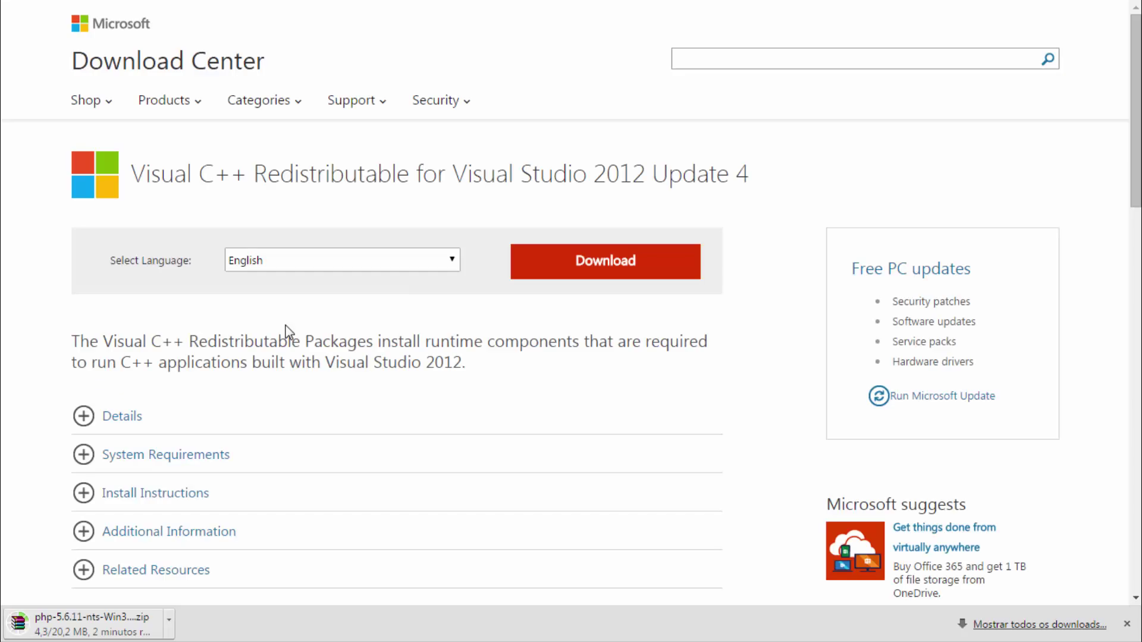
# Download only VSU_4\vcredist_x86.exe from the Microsoft page and save it in the PHP downloads folder
pyautogui.click(625, 272)
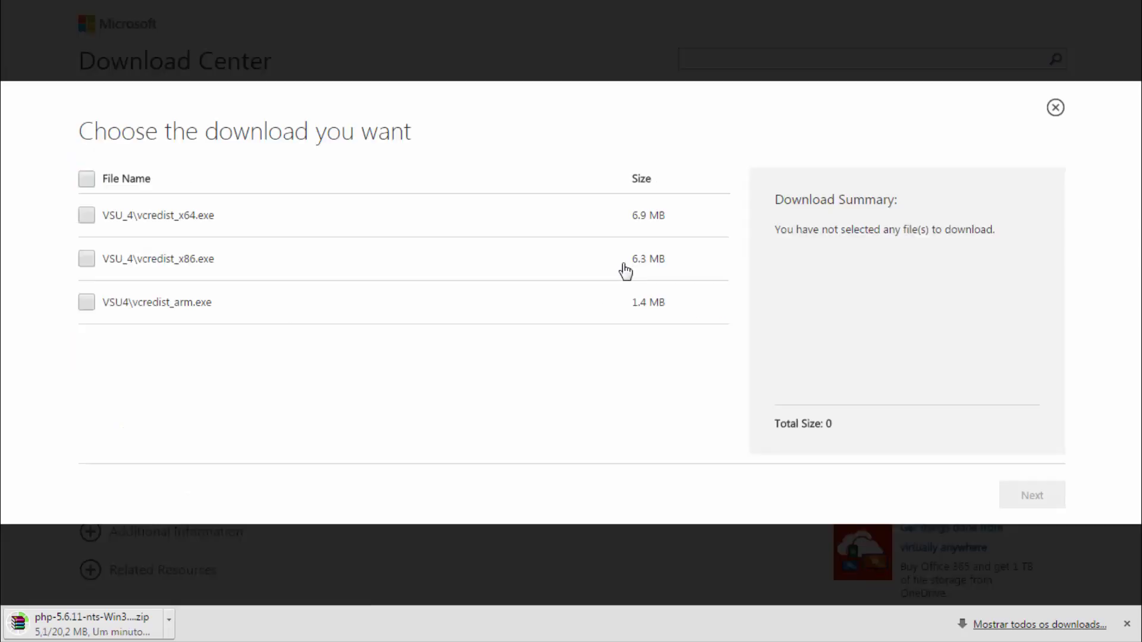
pyautogui.click(86, 258)
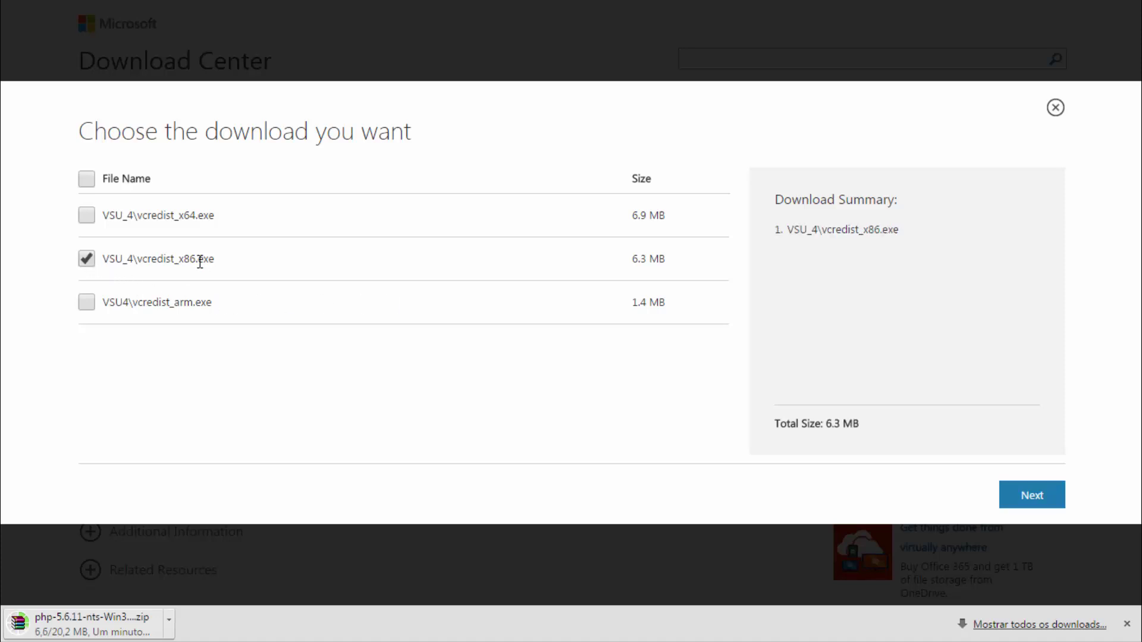
pyautogui.moveTo(216, 259); pyautogui.dragTo(103, 260)
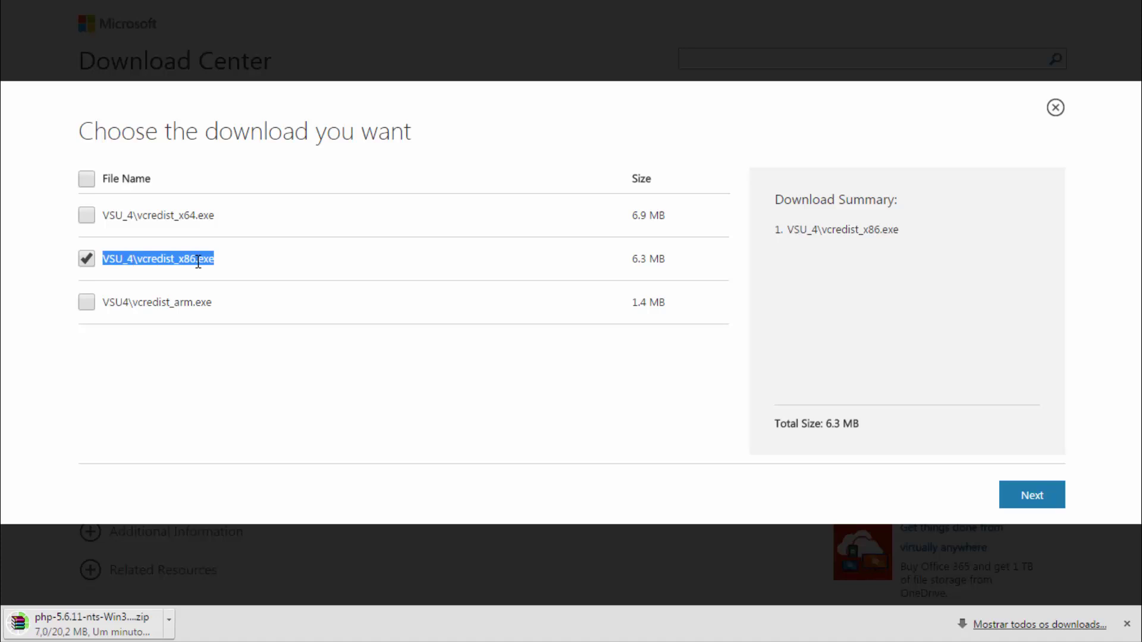
pyautogui.click(1034, 497)
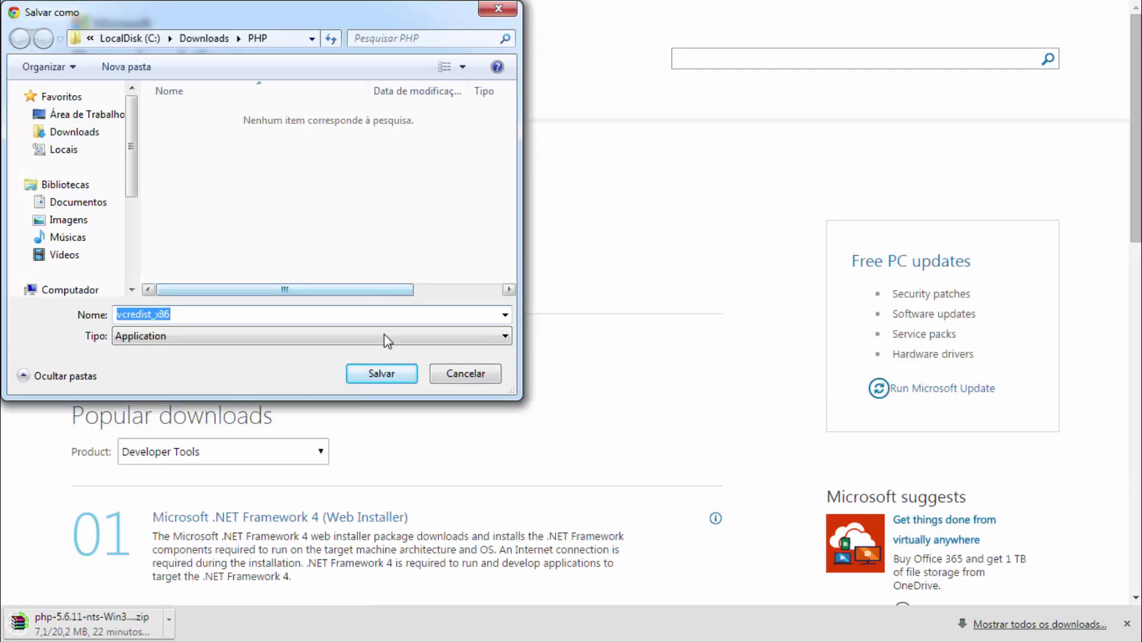
pyautogui.click(382, 373)
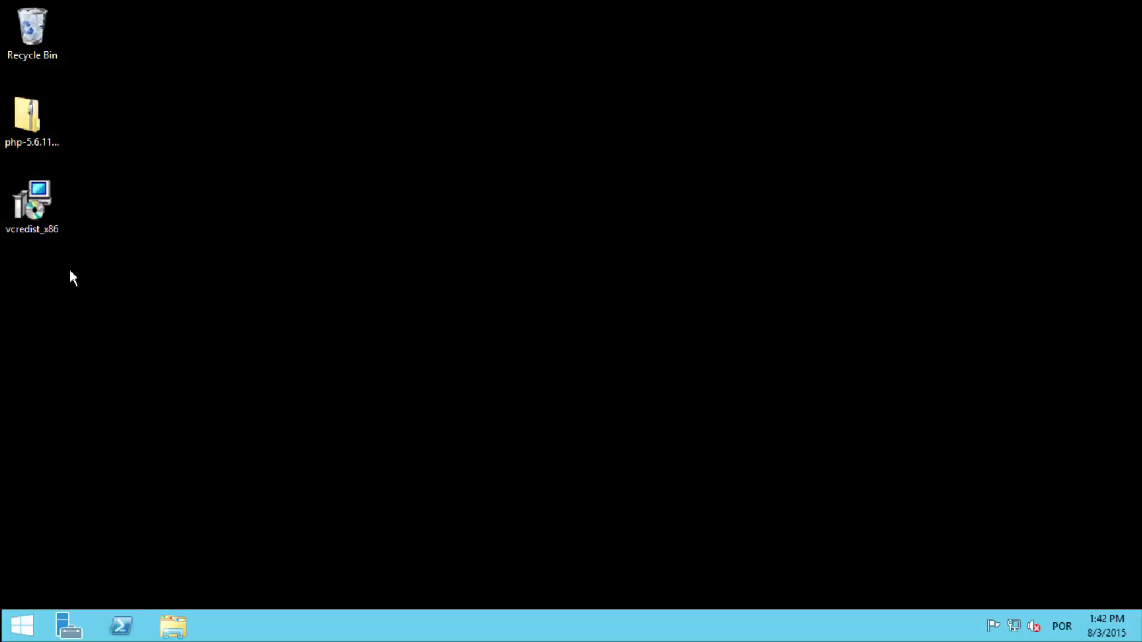
# Run vcredist_x86 from the server desktop as administrator, agree to the license terms and install the redistributable
pyautogui.click(38, 211)
pyautogui.rightClick(37, 211)
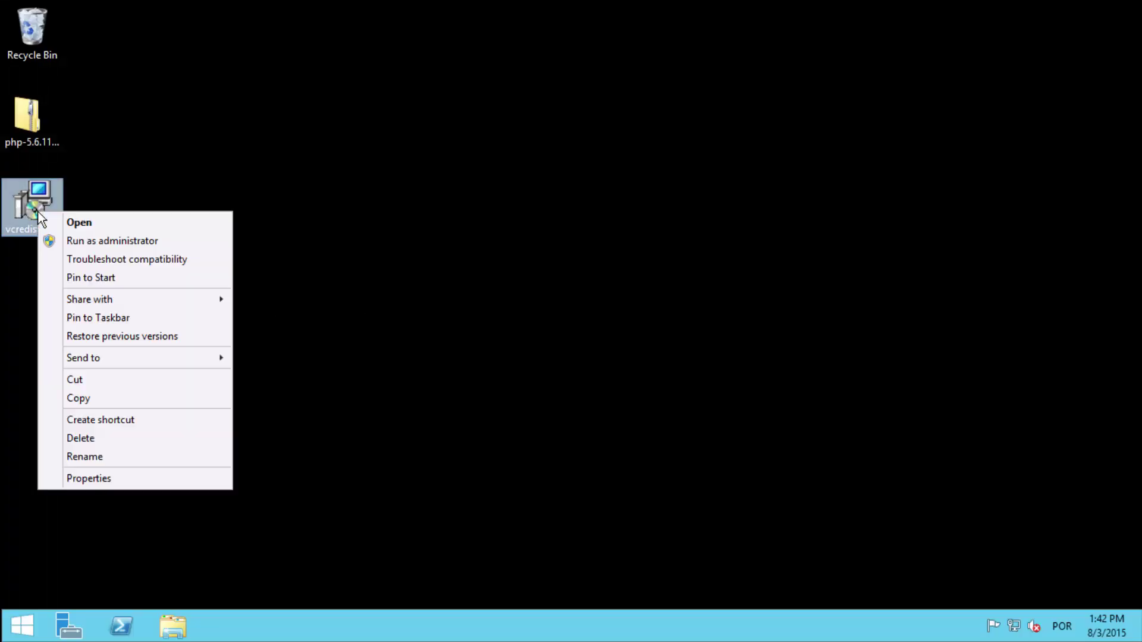
pyautogui.click(119, 241)
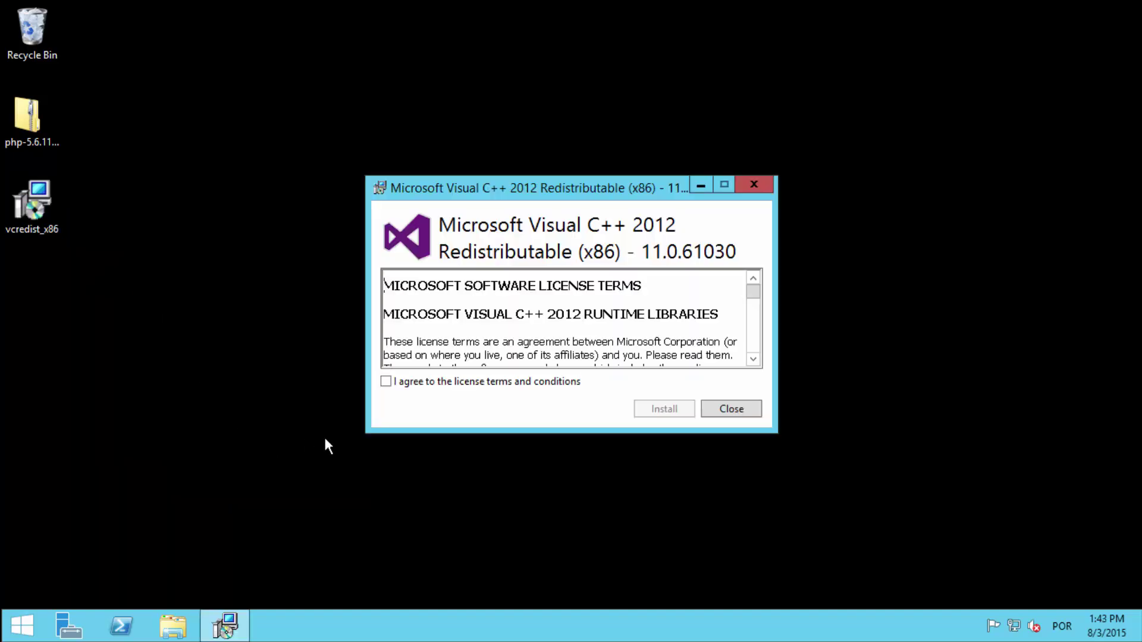
pyautogui.click(386, 381)
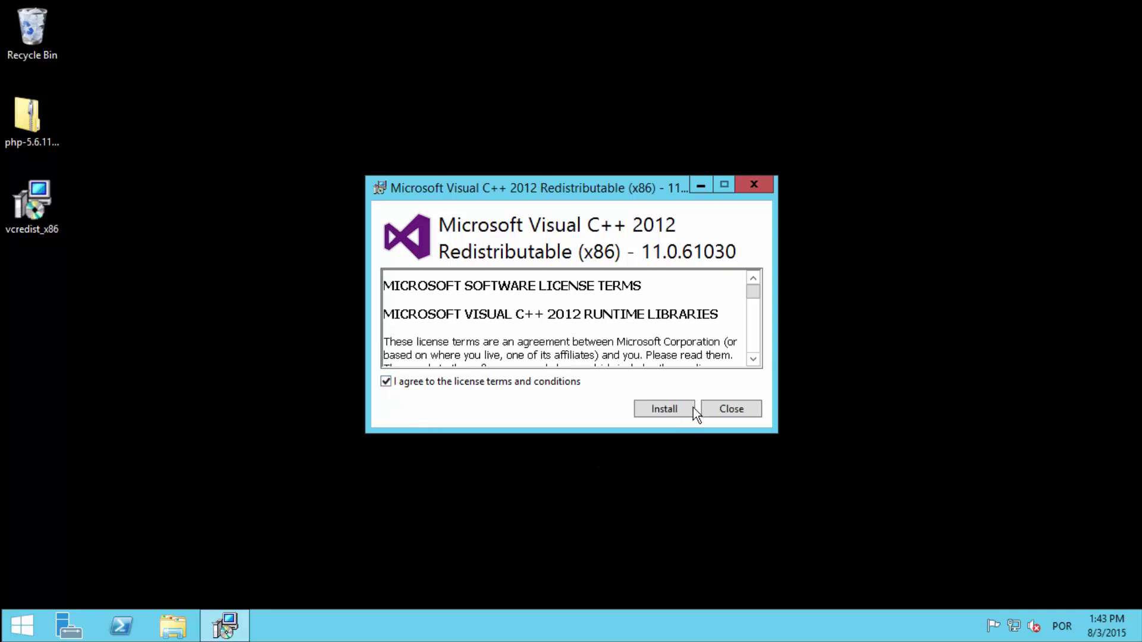
pyautogui.click(666, 407)
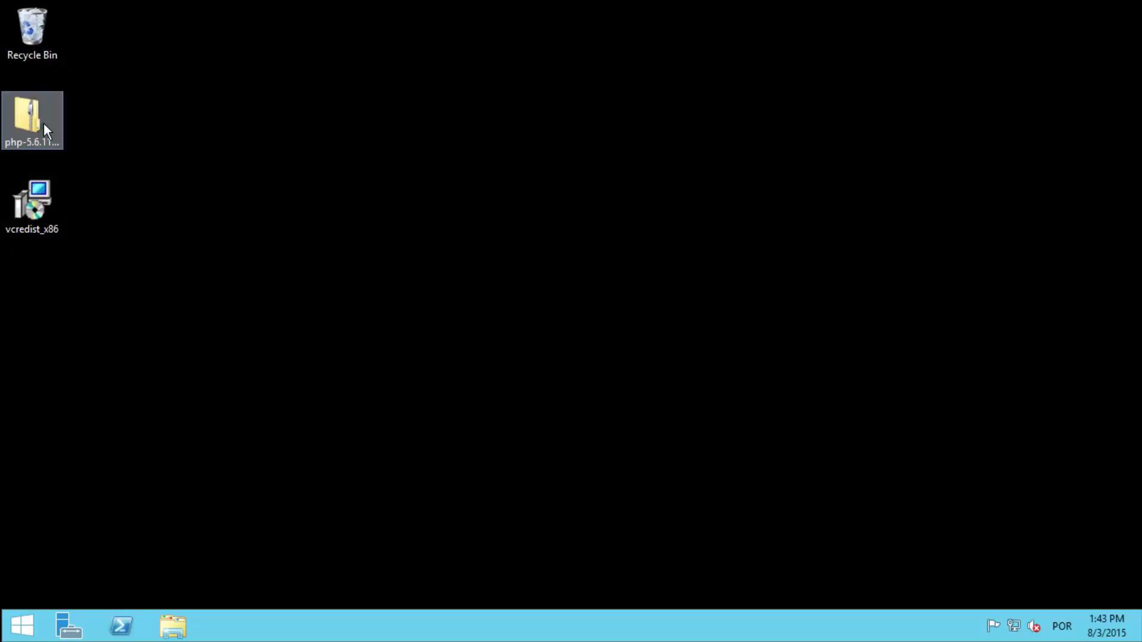
# Extract the php-5.6.11-nts-Win32-VC11-x86 zip to the proposed desktop folder and close the window of extracted files
pyautogui.click(44, 123)
pyautogui.rightClick(44, 123)
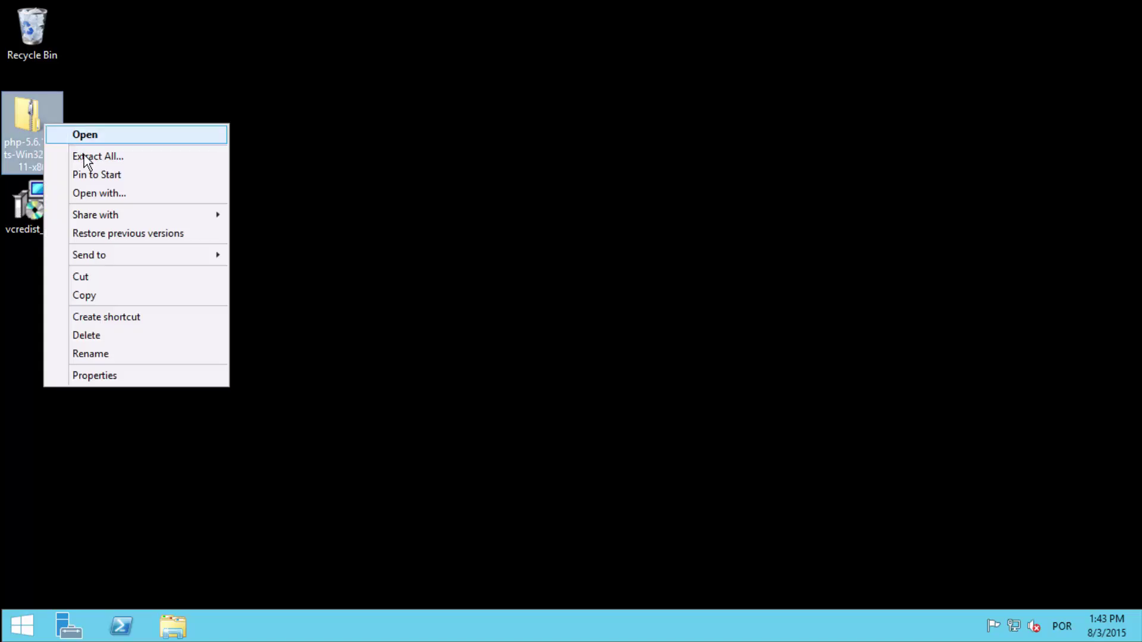
pyautogui.click(158, 157)
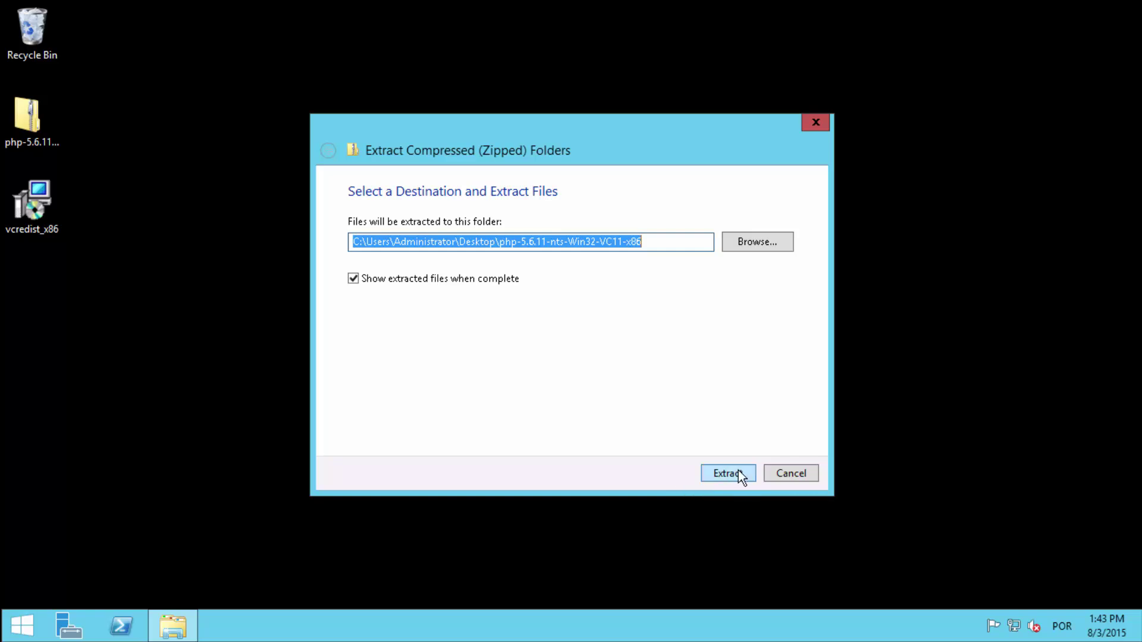
pyautogui.click(724, 473)
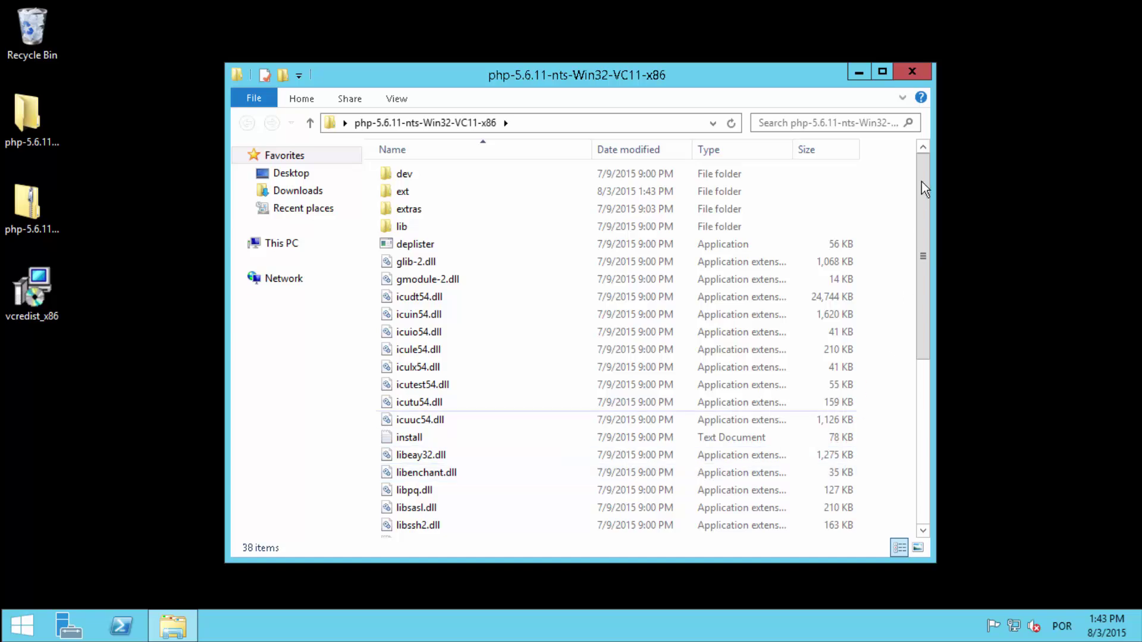
pyautogui.click(916, 77)
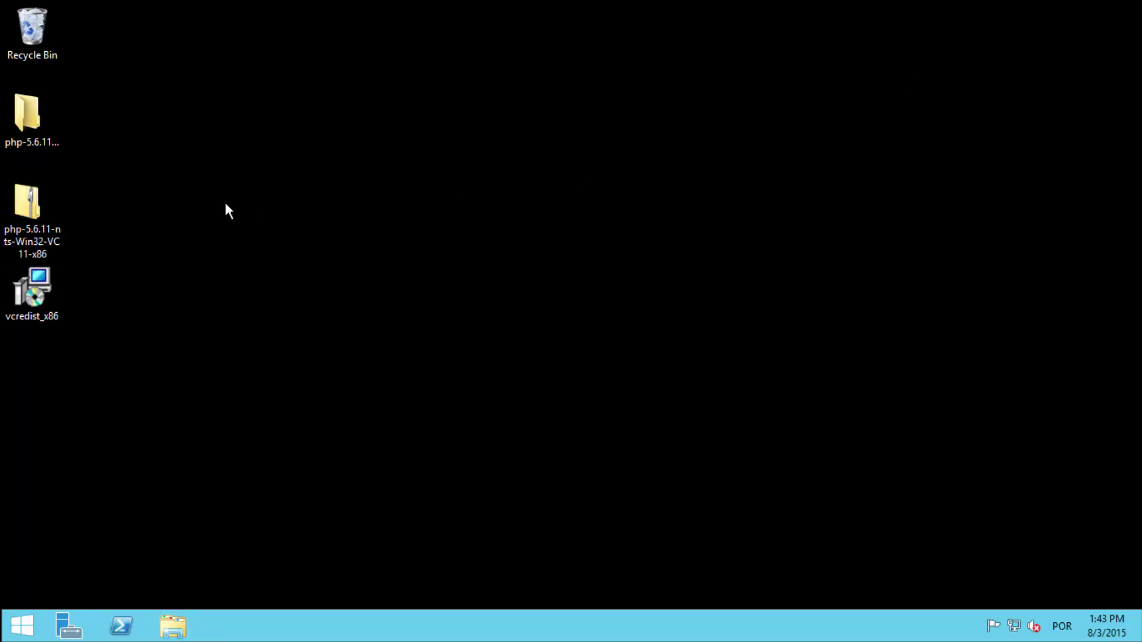
# Rename the extracted PHP folder on the desktop to php
pyautogui.click(35, 122)
pyautogui.rightClick(35, 123)
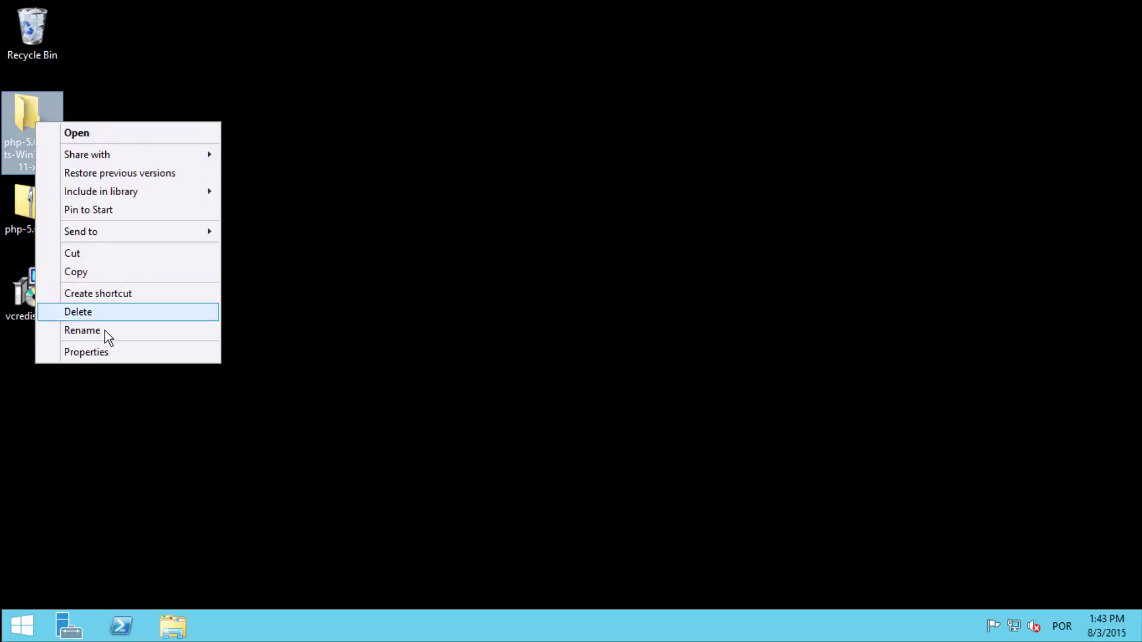
pyautogui.click(147, 331)
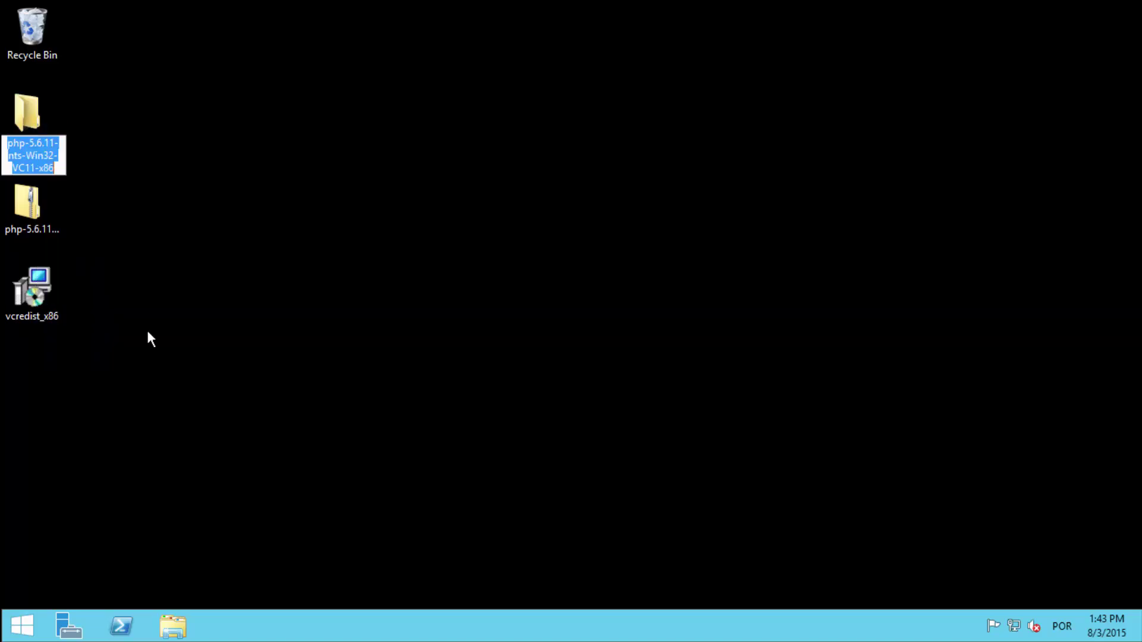
pyautogui.write('php')
pyautogui.press('Return')
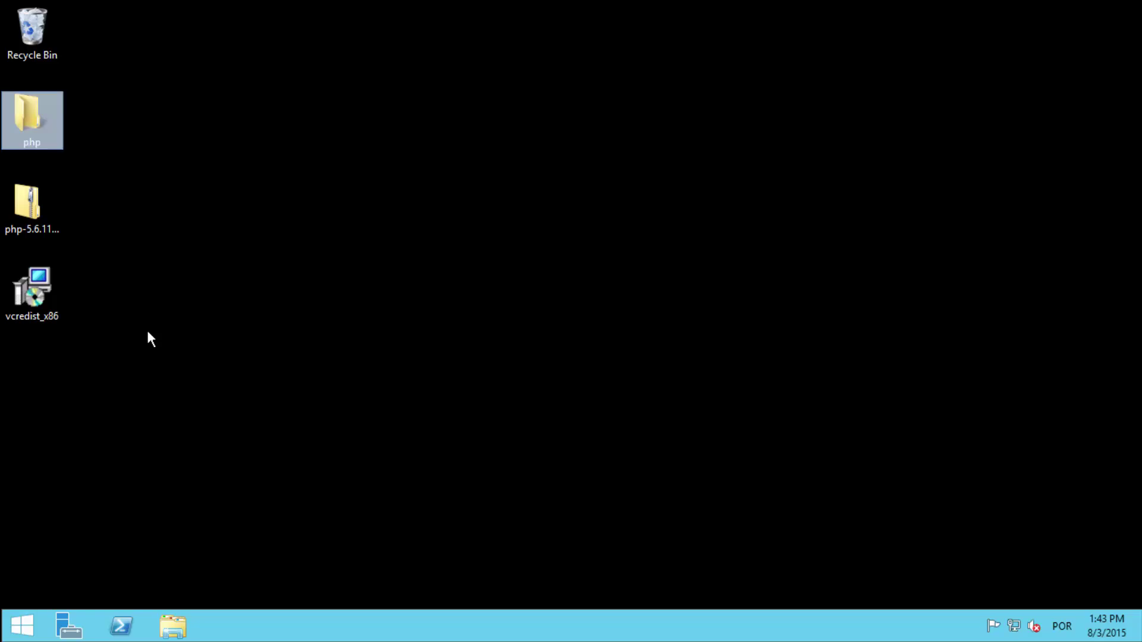
# Move the php folder from the desktop to the root of Local Disk (C:)
pyautogui.rightClick(46, 123)
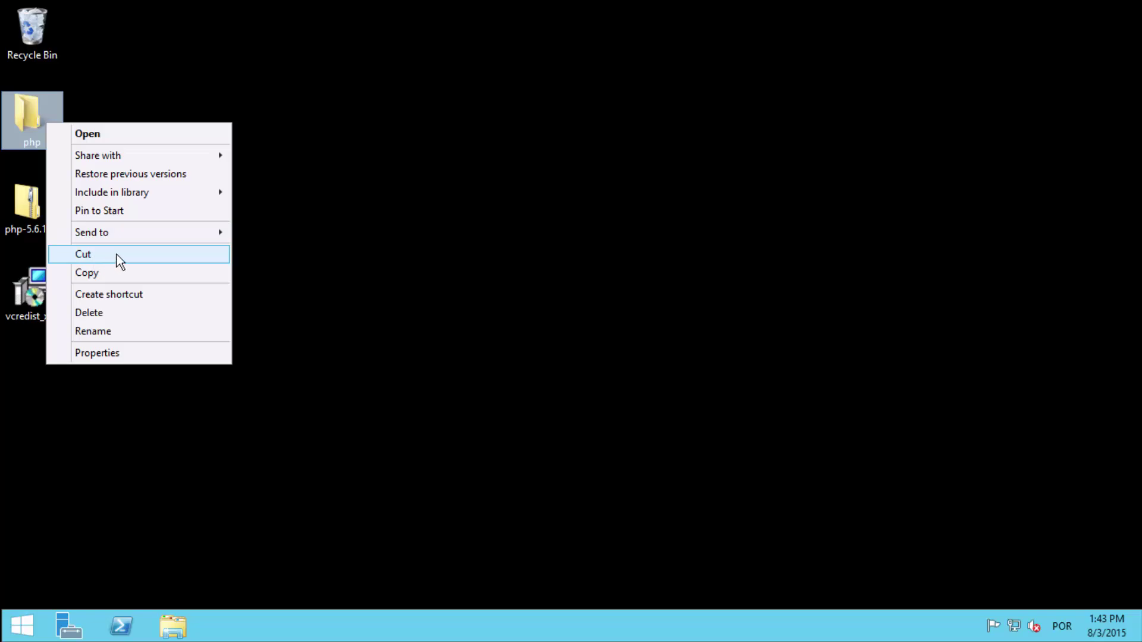
pyautogui.click(138, 254)
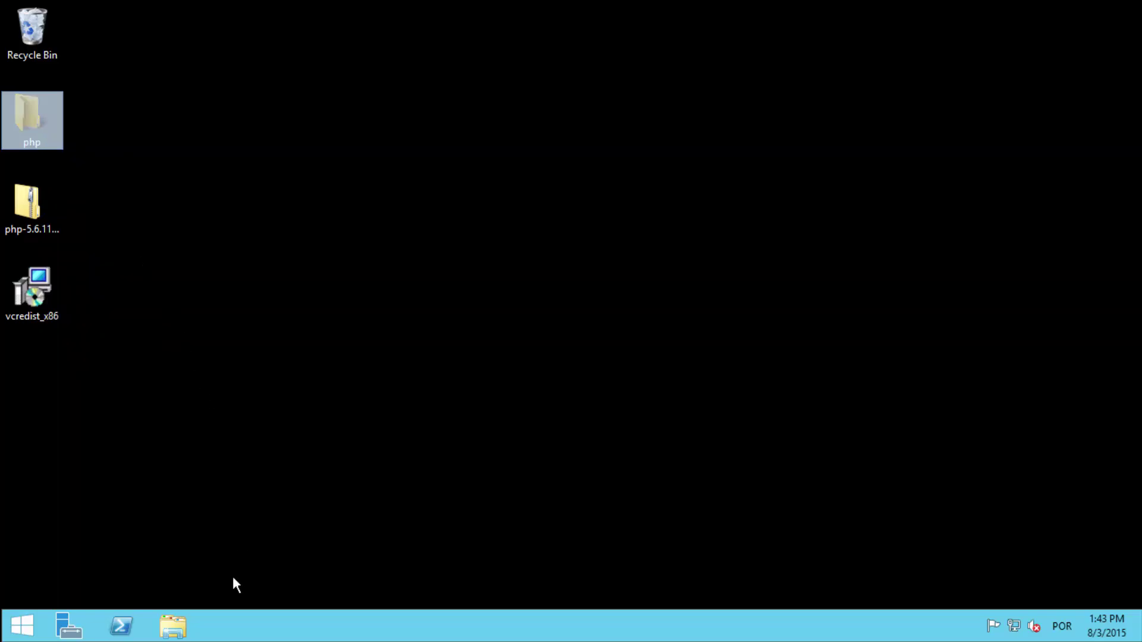
pyautogui.click(179, 632)
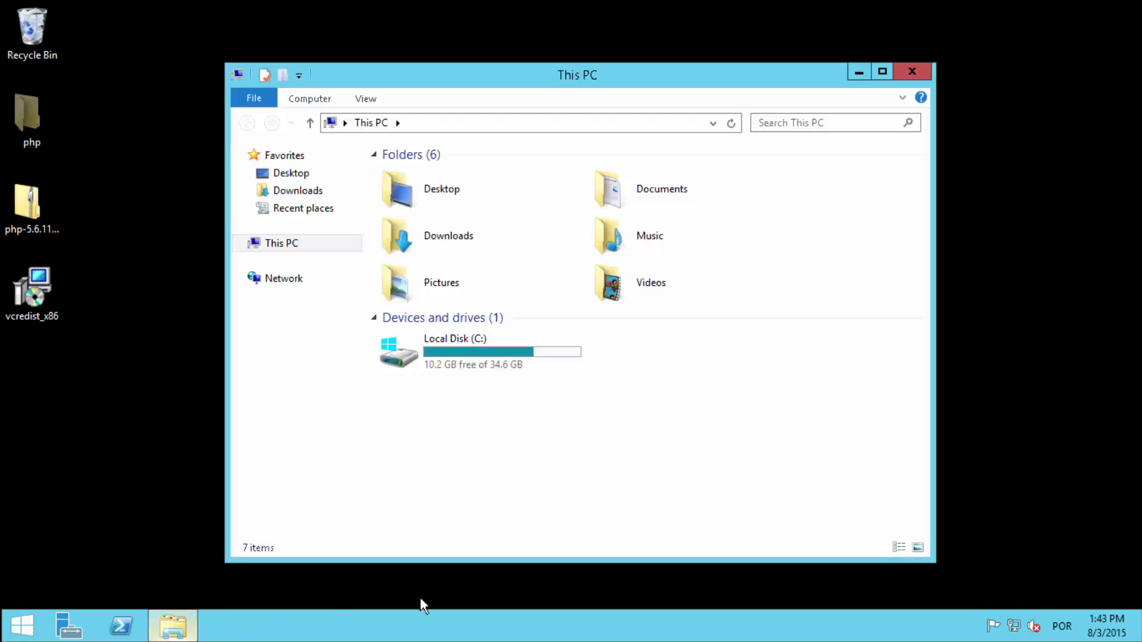
pyautogui.click(456, 353)
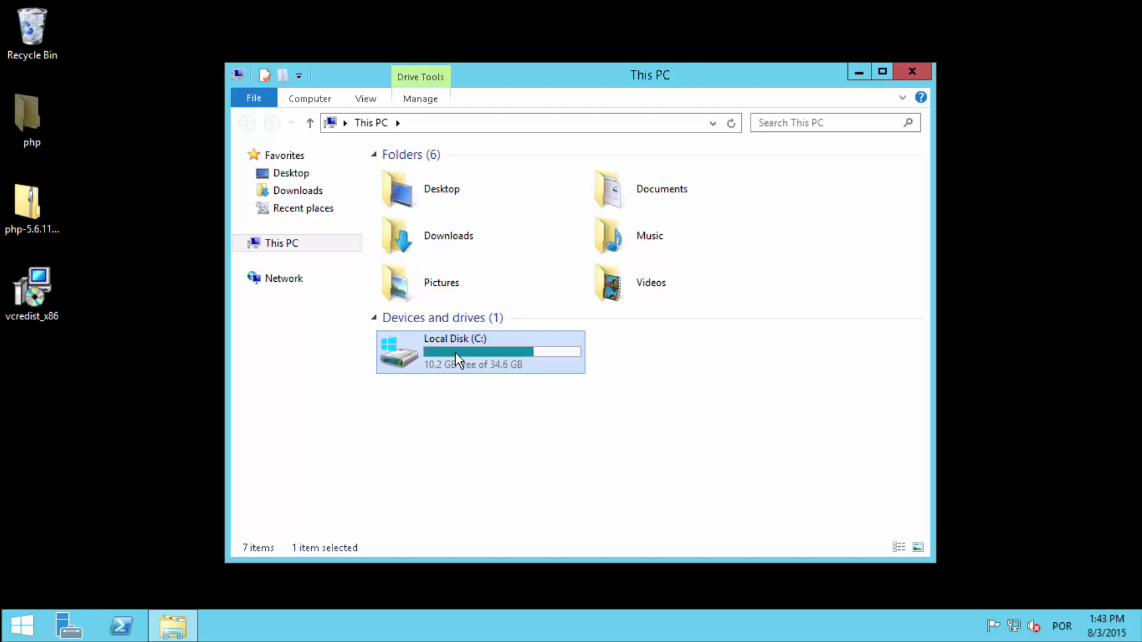
pyautogui.doubleClick(456, 353)
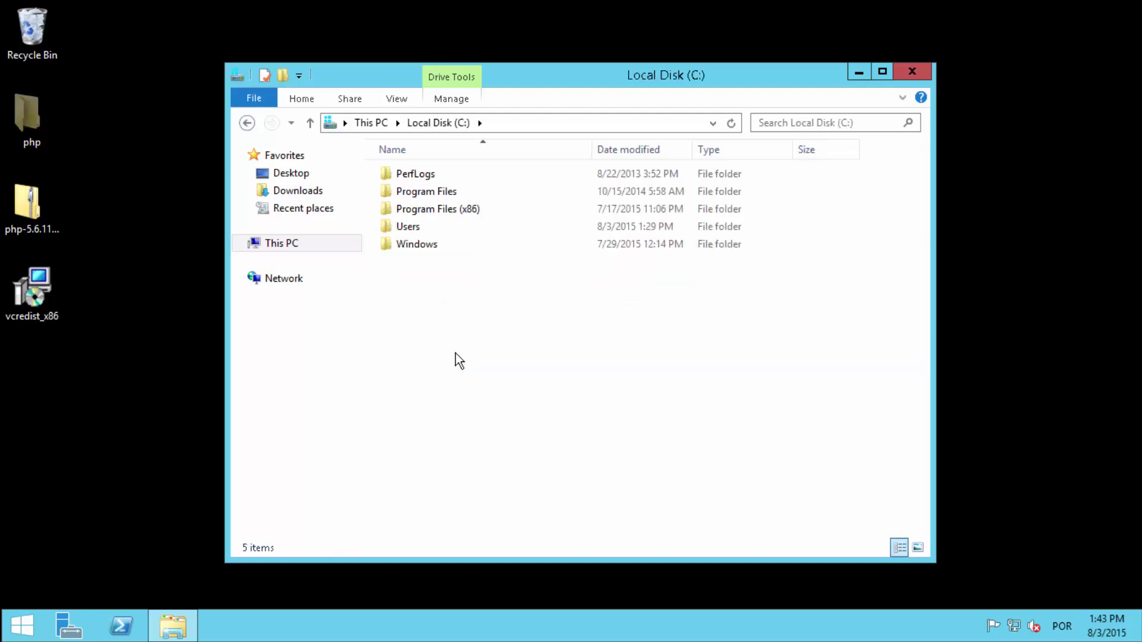
pyautogui.rightClick(456, 353)
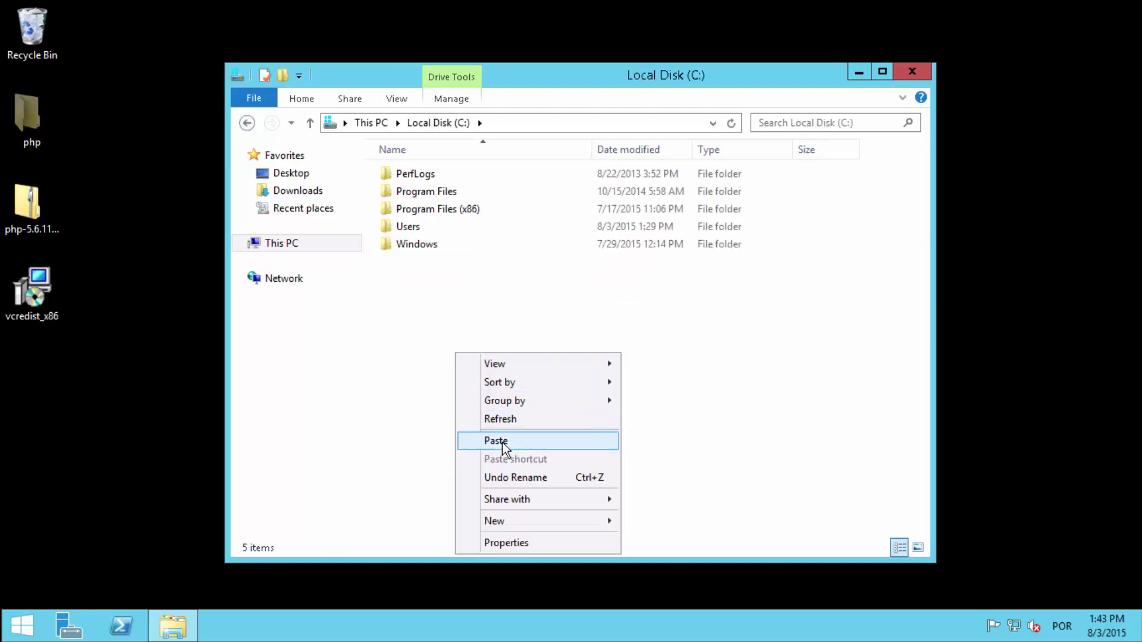
pyautogui.click(528, 441)
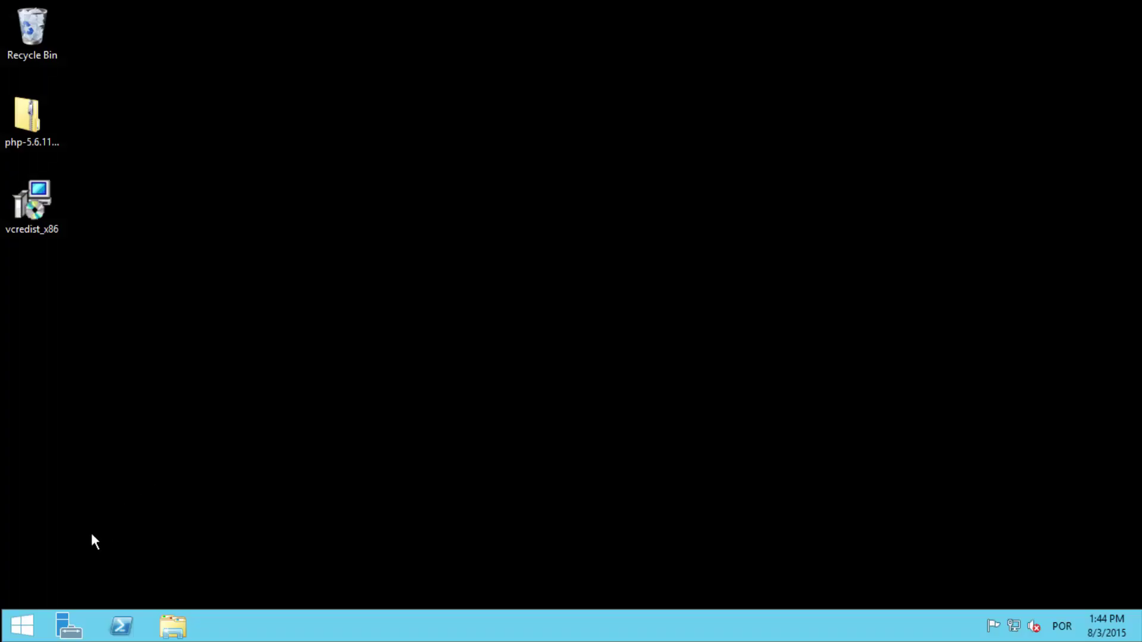
# Open the server's environment variables from the advanced system settings of This PC
pyautogui.click(30, 623)
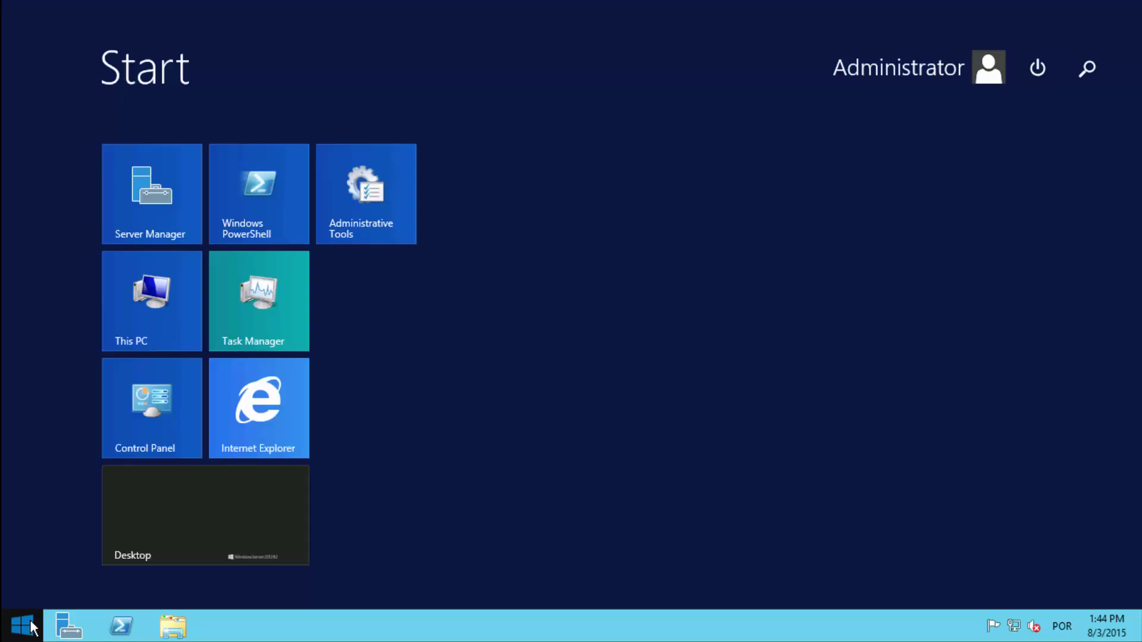
pyautogui.rightClick(161, 308)
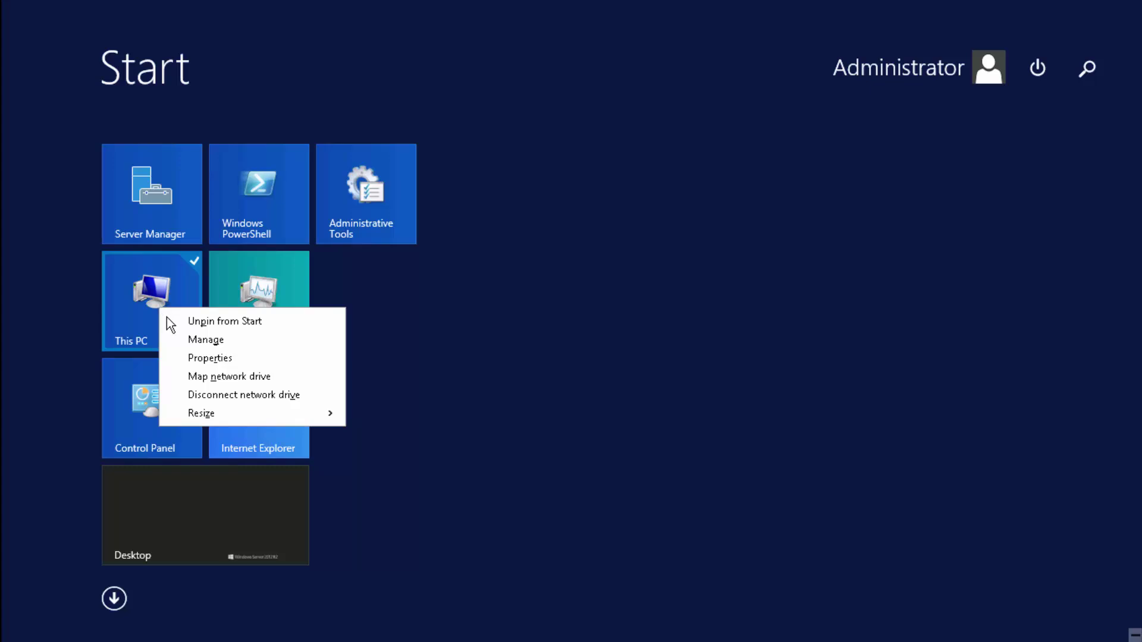
pyautogui.click(228, 360)
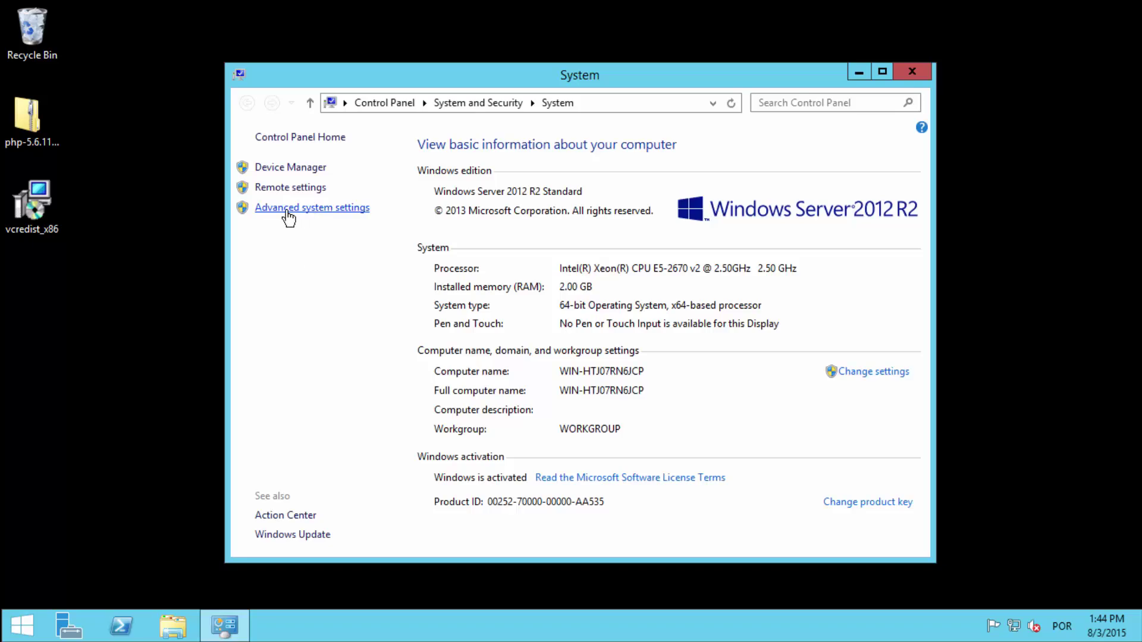
pyautogui.click(311, 210)
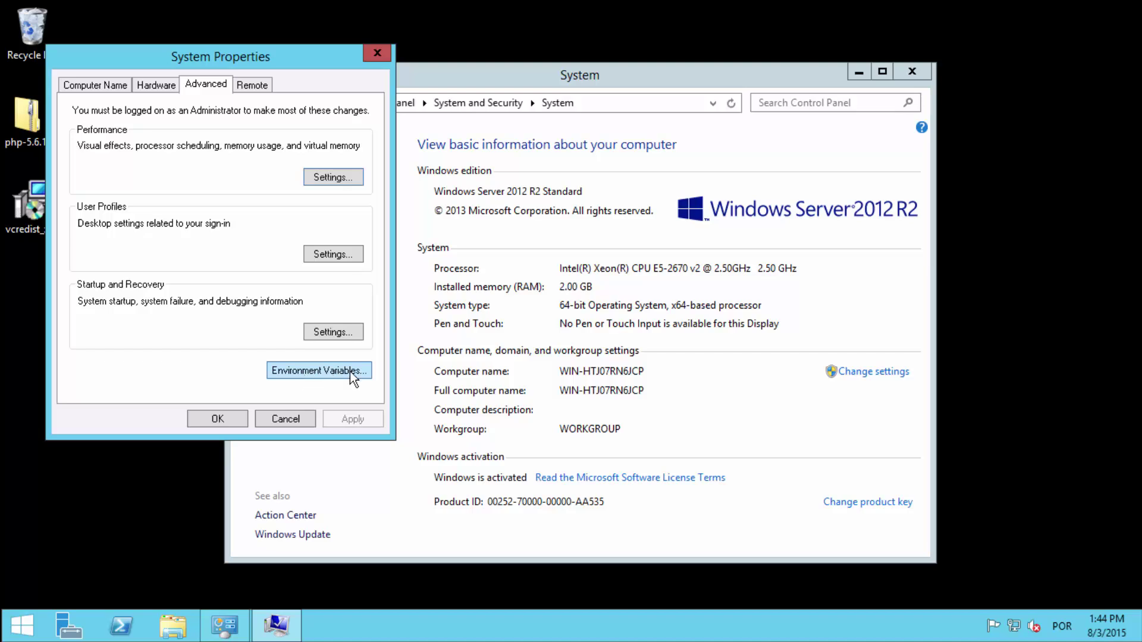
pyautogui.click(306, 368)
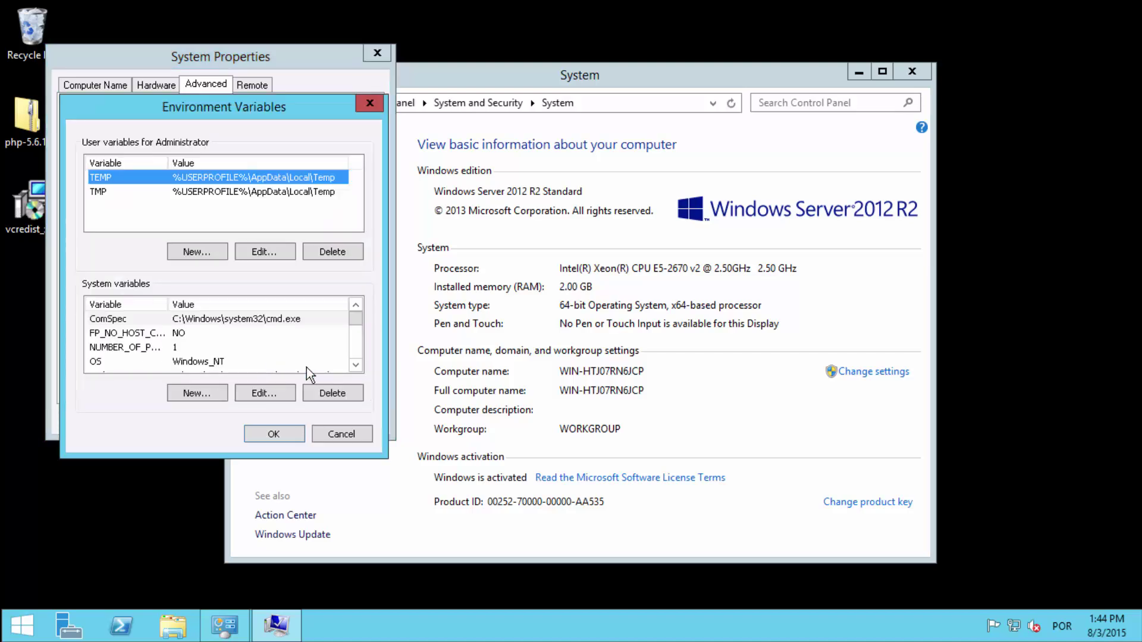
# Append ;C:\php to the end of the Path system variable and confirm the environment variable changes
pyautogui.click(355, 365)
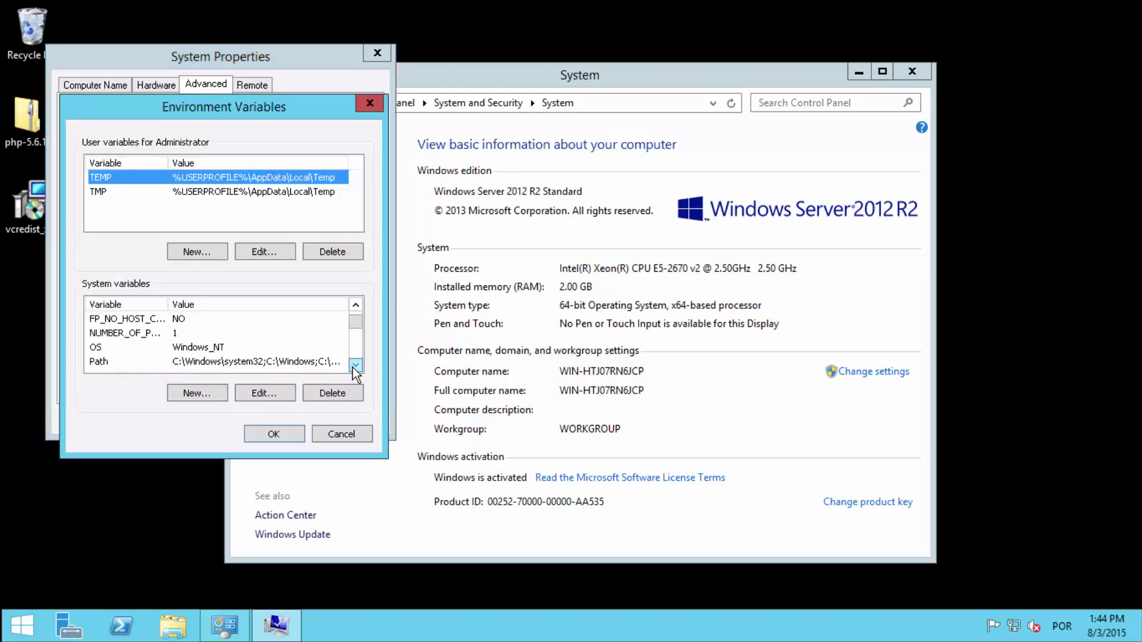
pyautogui.click(356, 365)
pyautogui.click(356, 365)
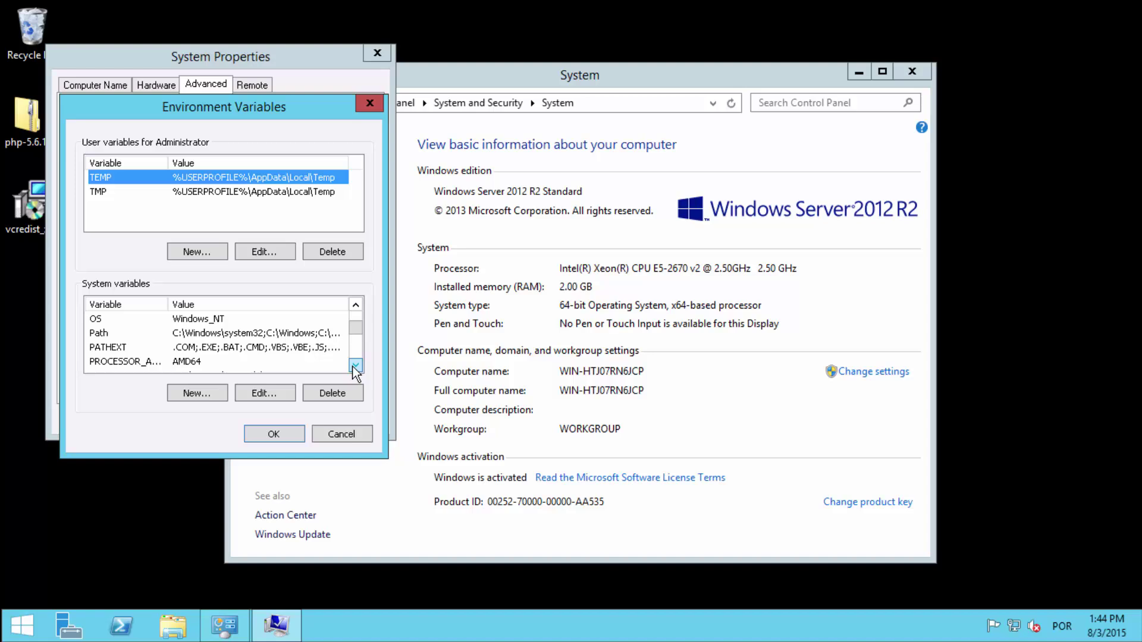
pyautogui.click(102, 334)
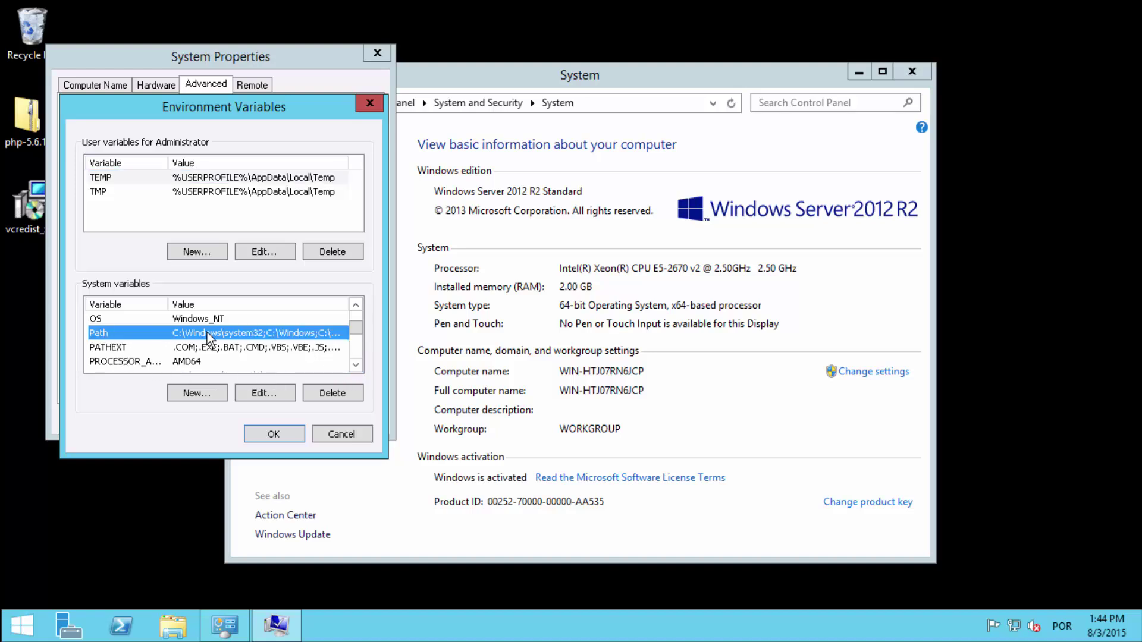
pyautogui.click(262, 393)
pyautogui.press('End')
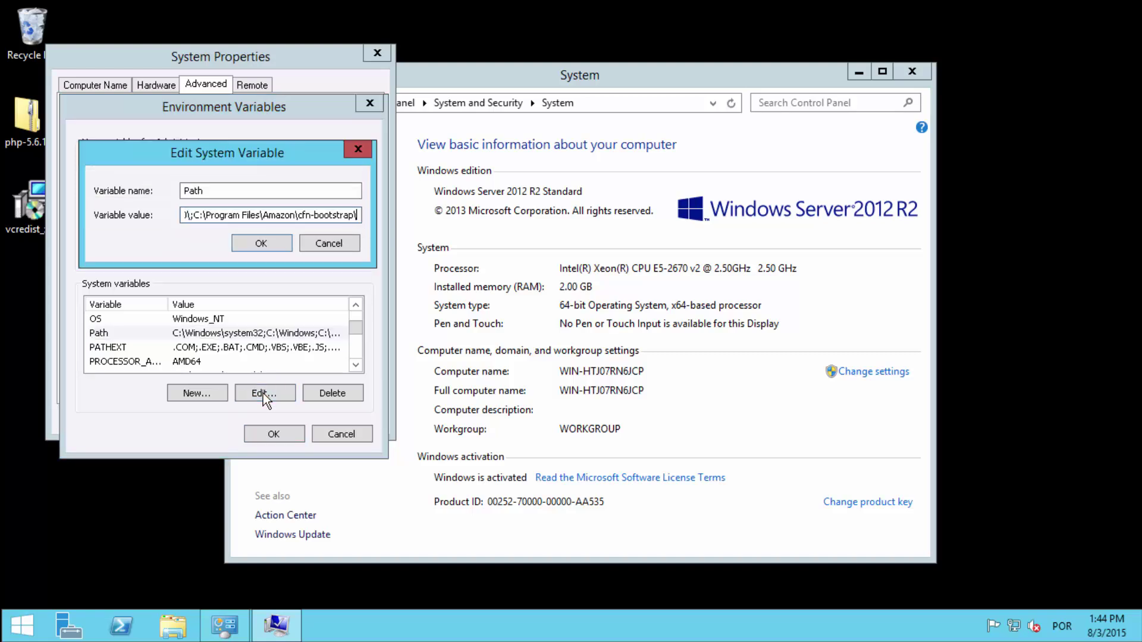
pyautogui.write(';')
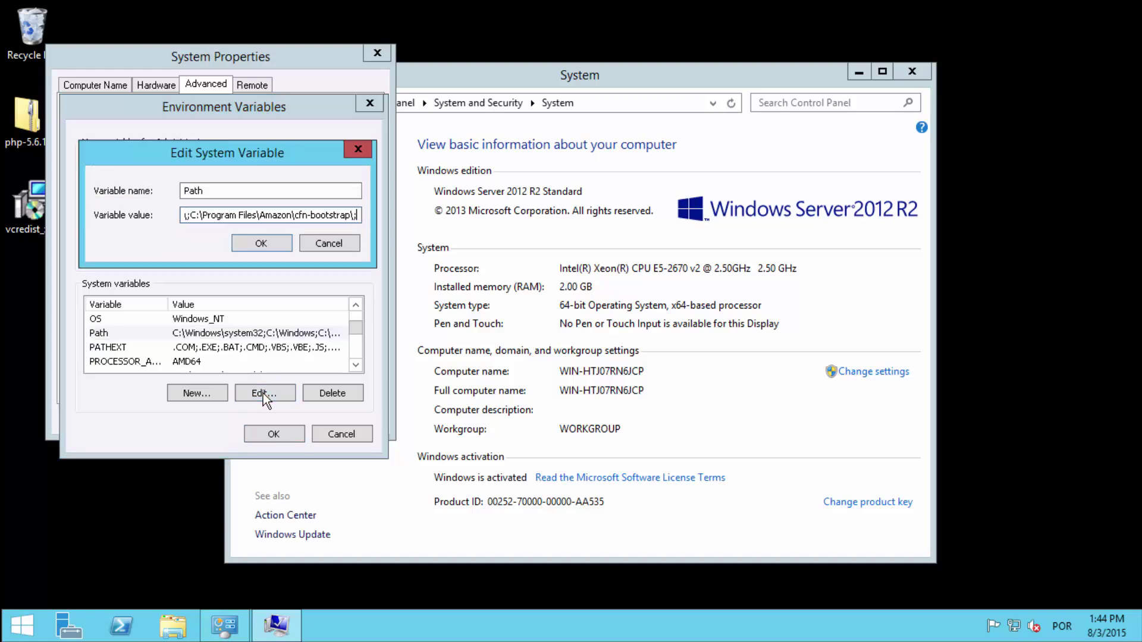
pyautogui.write('C:\\php')
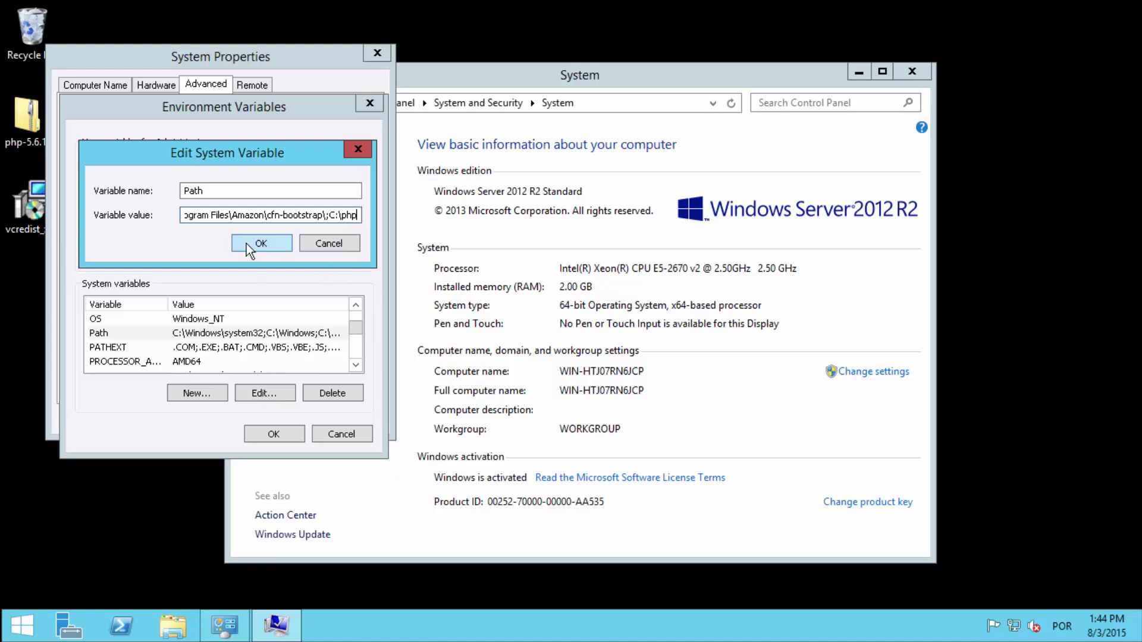
pyautogui.click(268, 242)
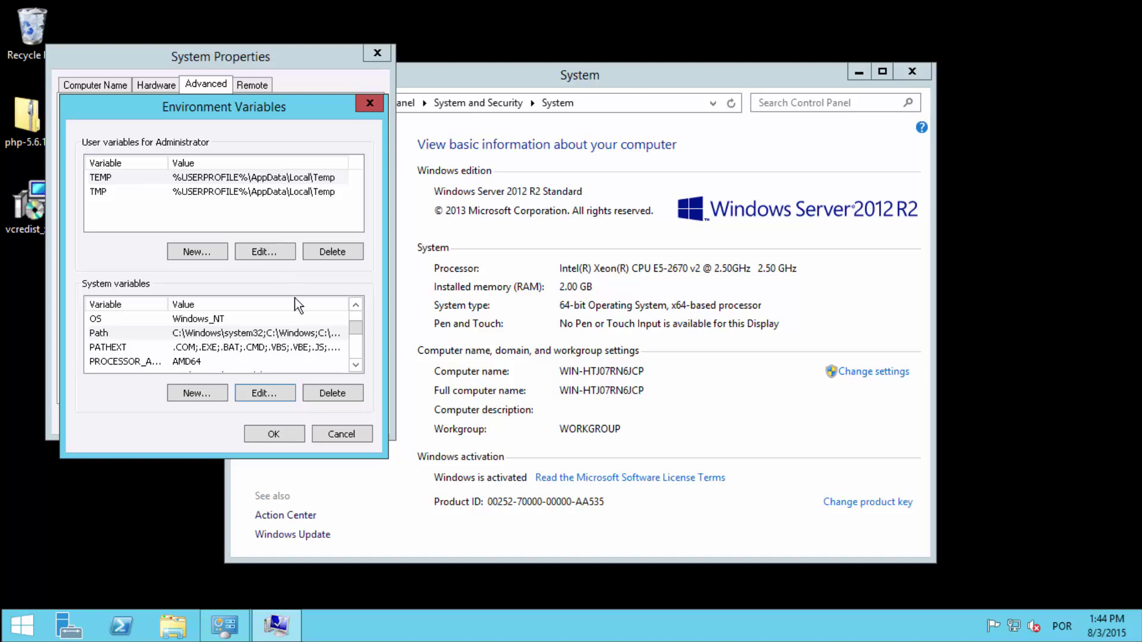
pyautogui.click(276, 436)
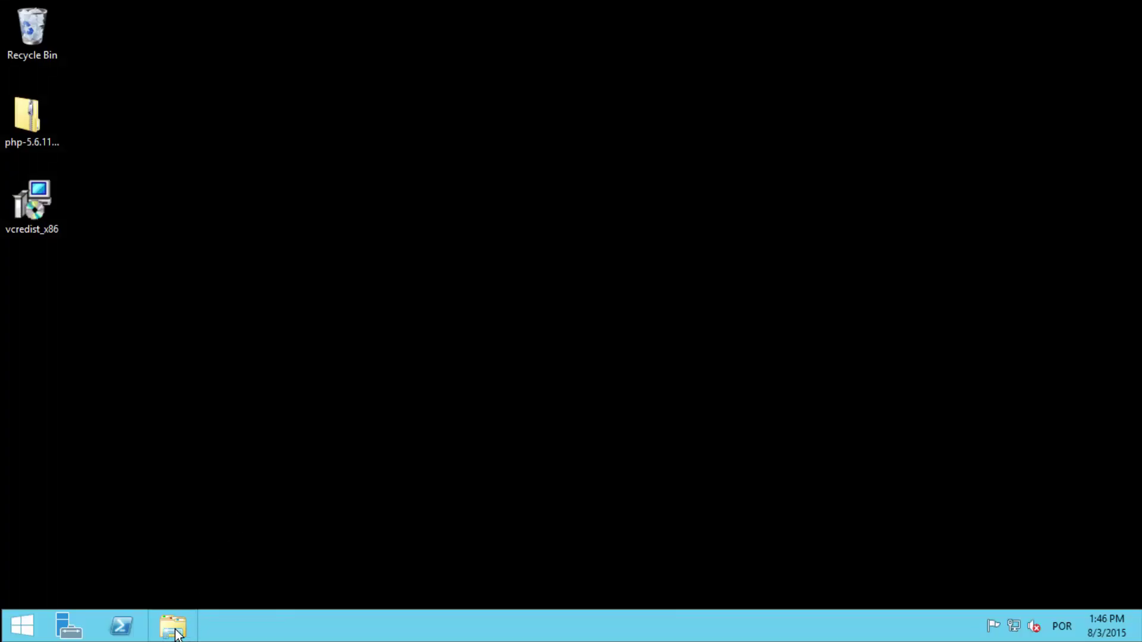
# Open the C:\php folder in File Explorer and locate the php.ini template files
pyautogui.click(174, 627)
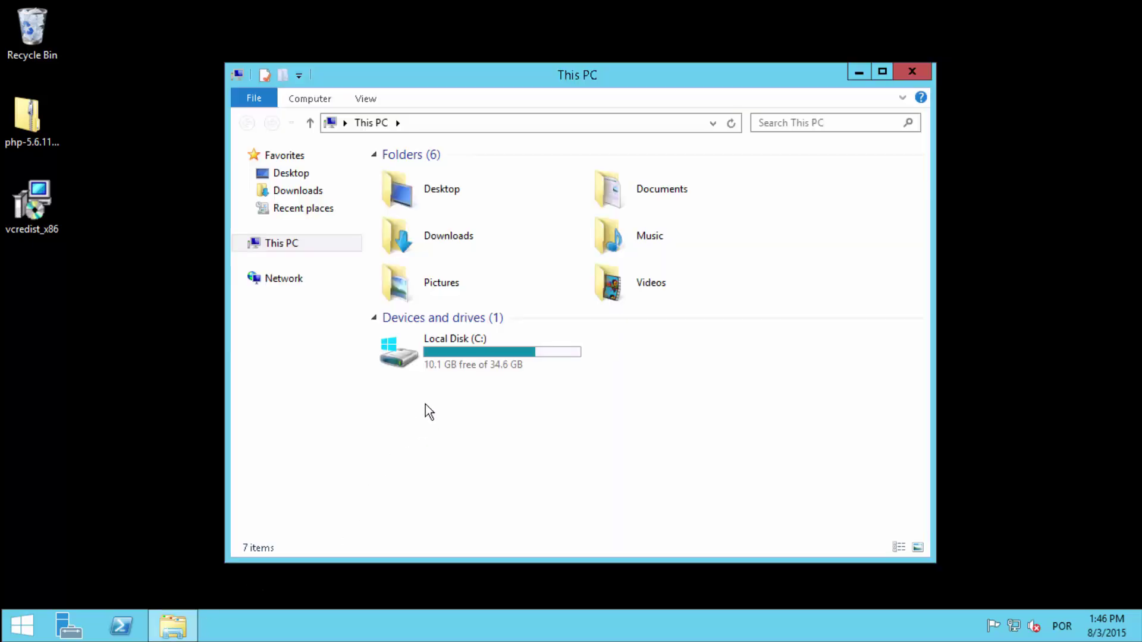
pyautogui.doubleClick(489, 355)
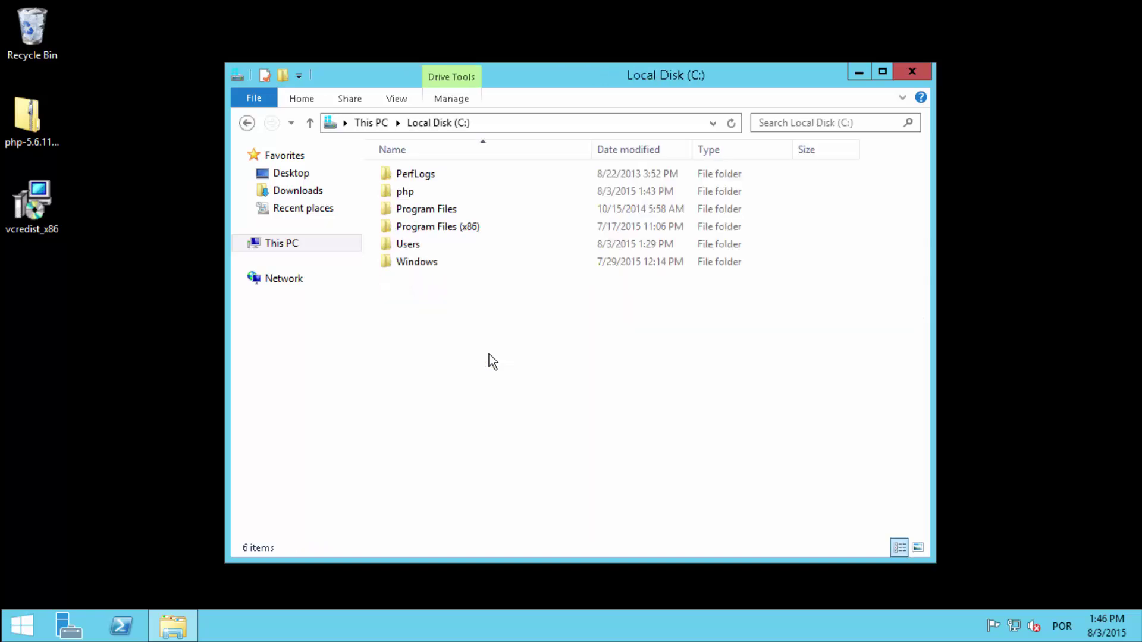
pyautogui.click(422, 191)
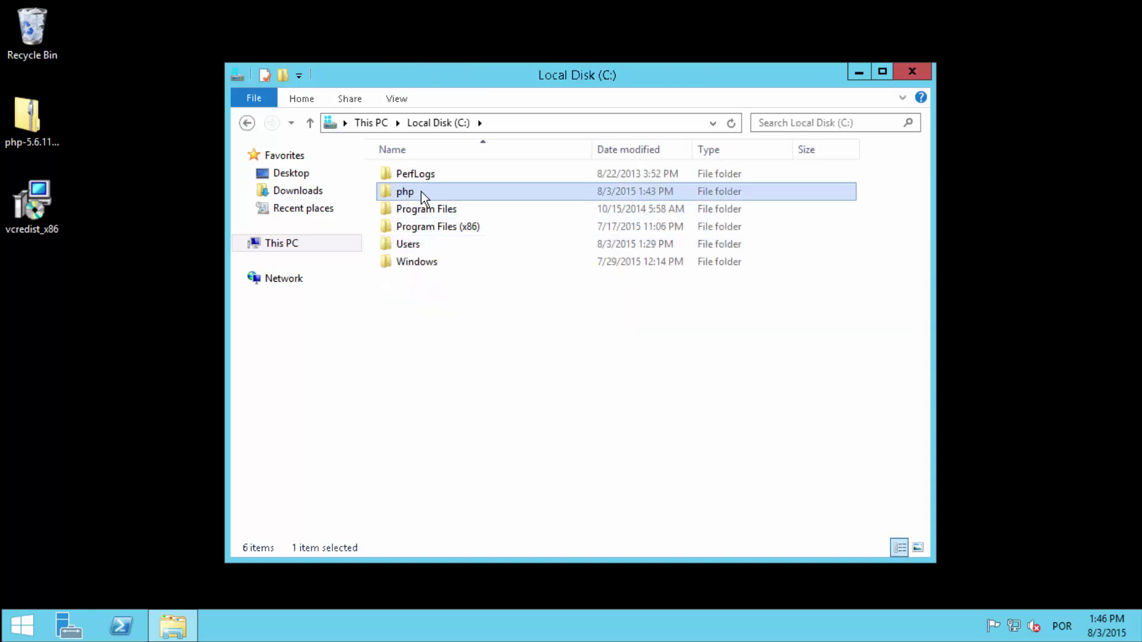
pyautogui.doubleClick(406, 193)
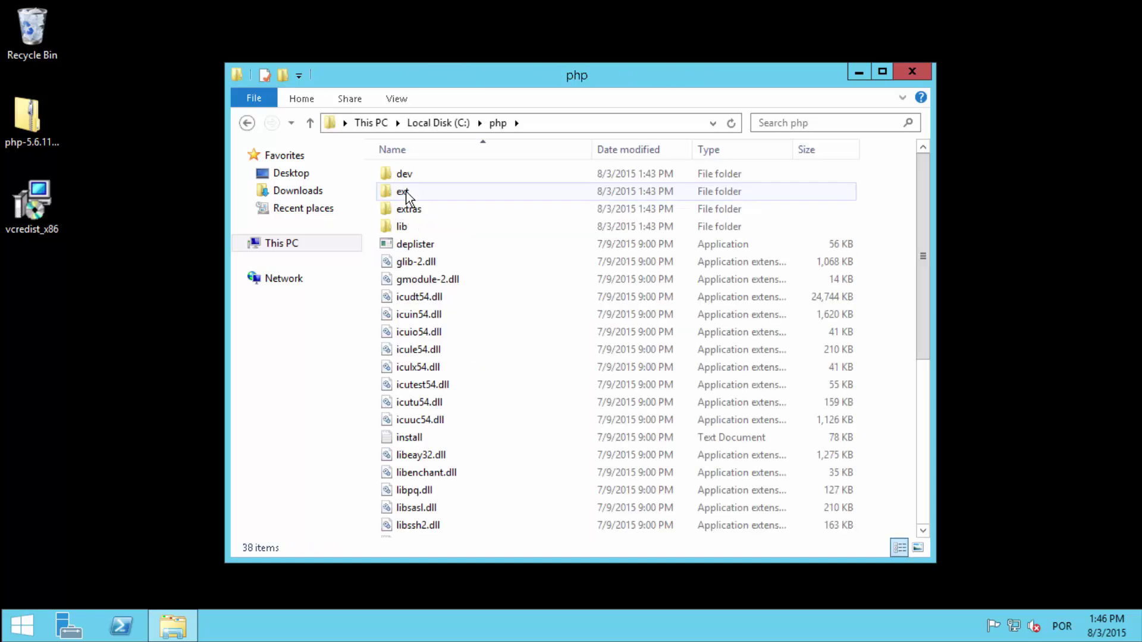
pyautogui.scroll(-5, 407, 196)
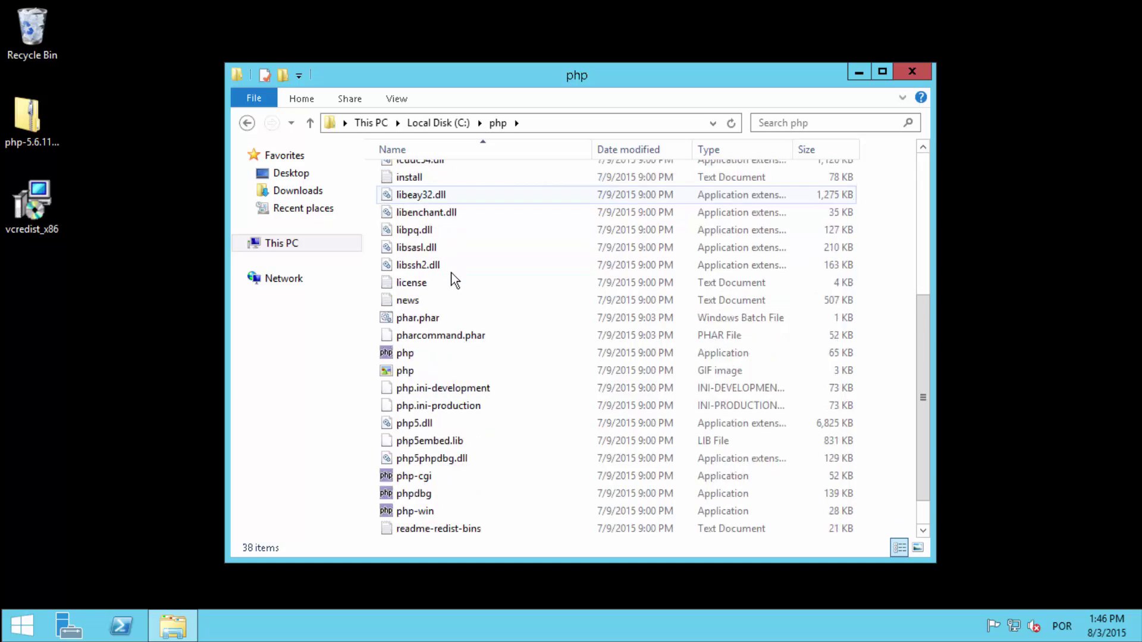
# Rename the php.ini-production file in C:\php to php.ini and accept the extension change
pyautogui.click(459, 407)
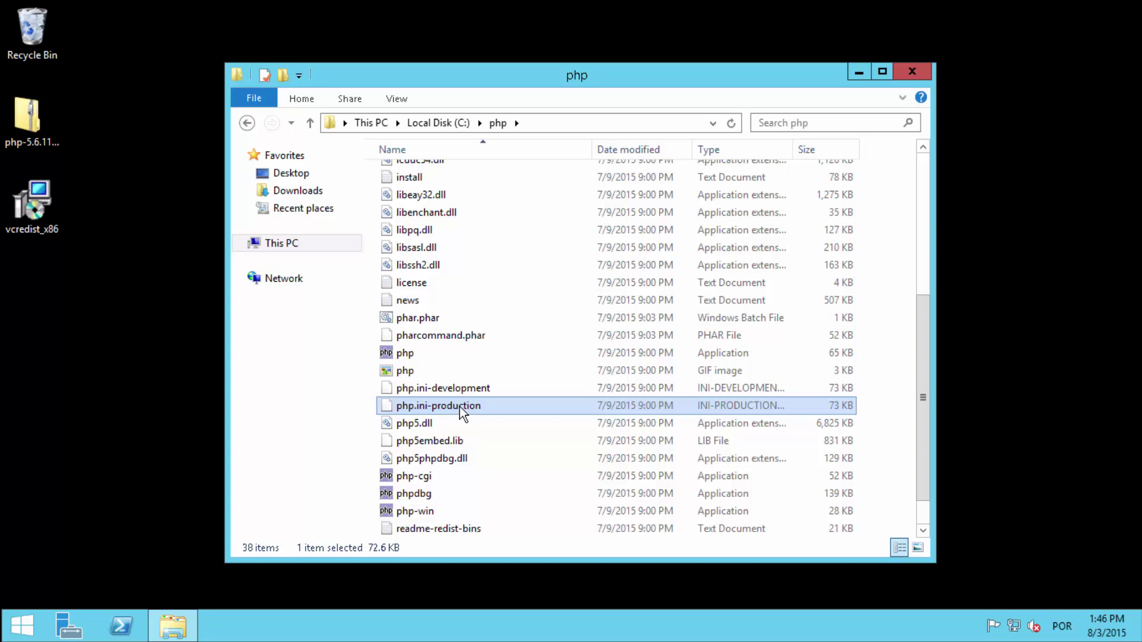
pyautogui.rightClick(508, 406)
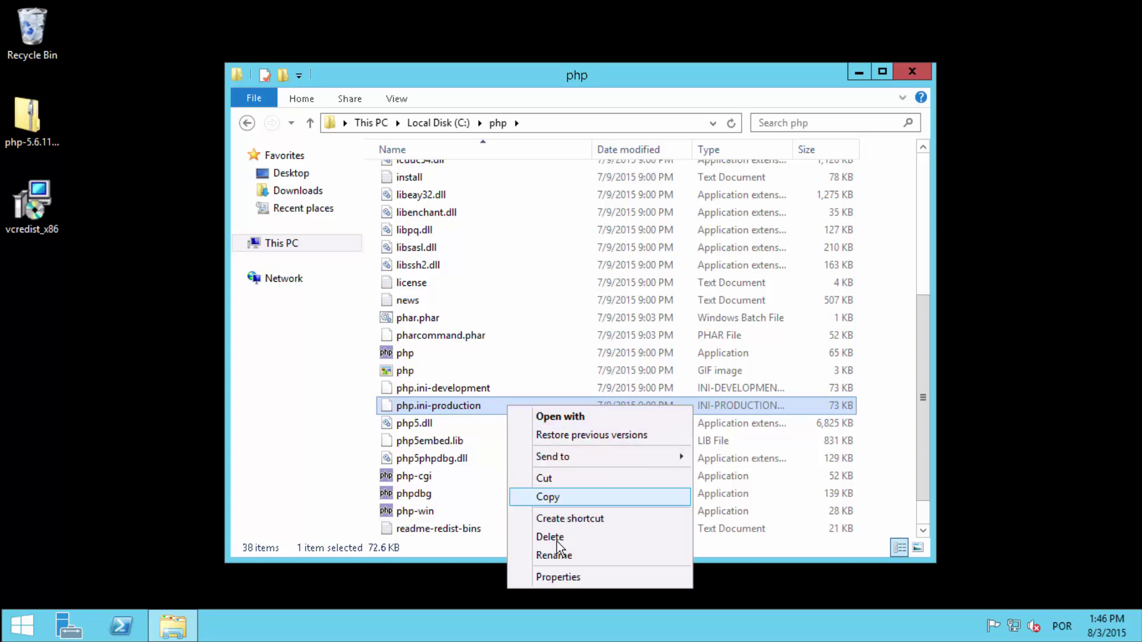
pyautogui.click(576, 553)
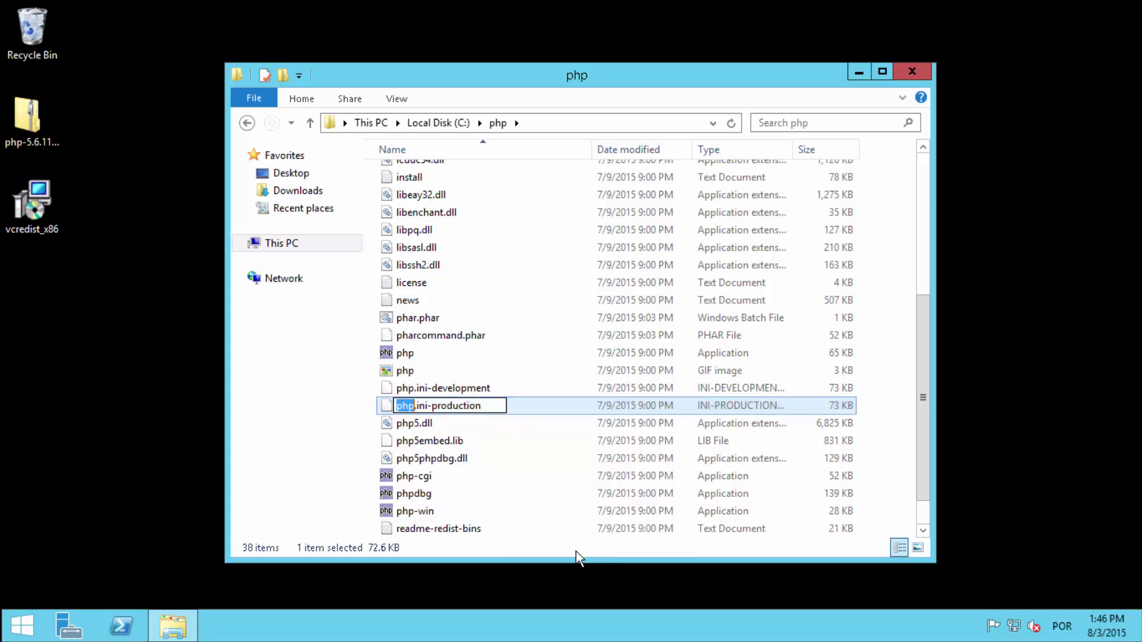
pyautogui.press('Right')
pyautogui.press('Right')
pyautogui.press('Right')
pyautogui.press('Right')
pyautogui.press('Right')
pyautogui.hotkey('shift', 'End')
pyautogui.press('Delete')
pyautogui.press('Return')
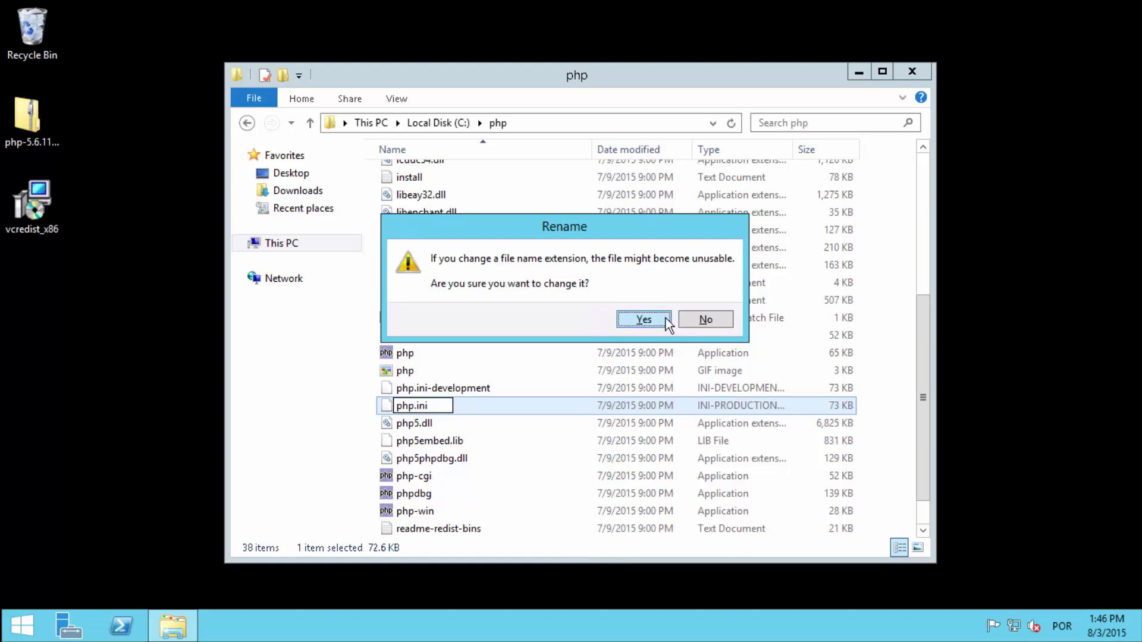
pyautogui.click(644, 319)
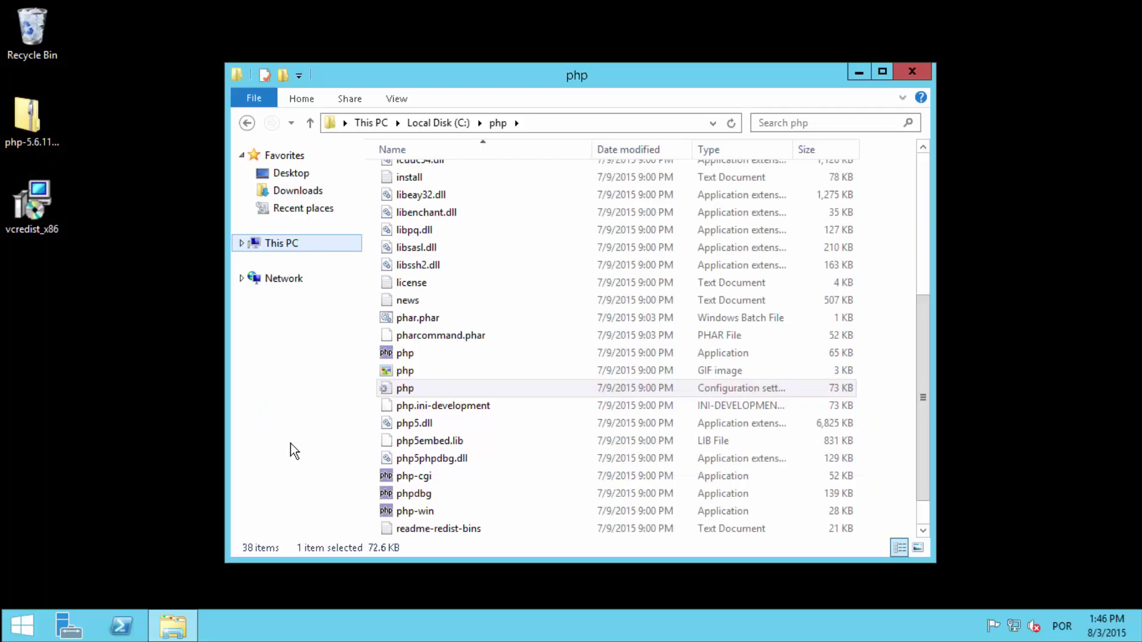
# Open php.ini from C:\php in Notepad and search the file for date.timezone
pyautogui.click(430, 390)
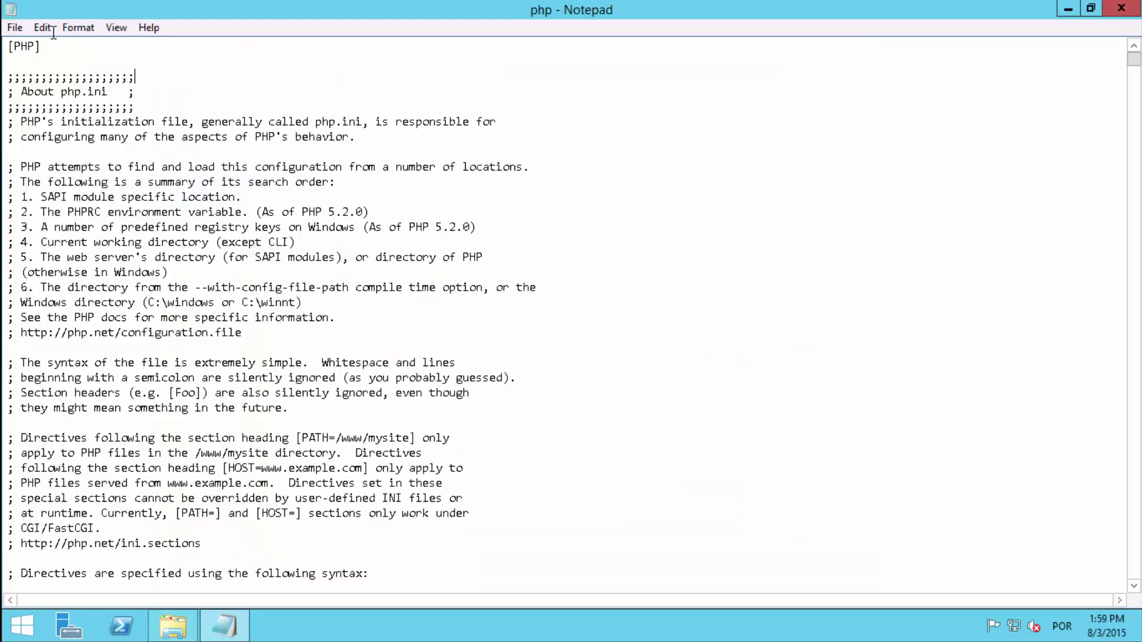
pyautogui.click(42, 28)
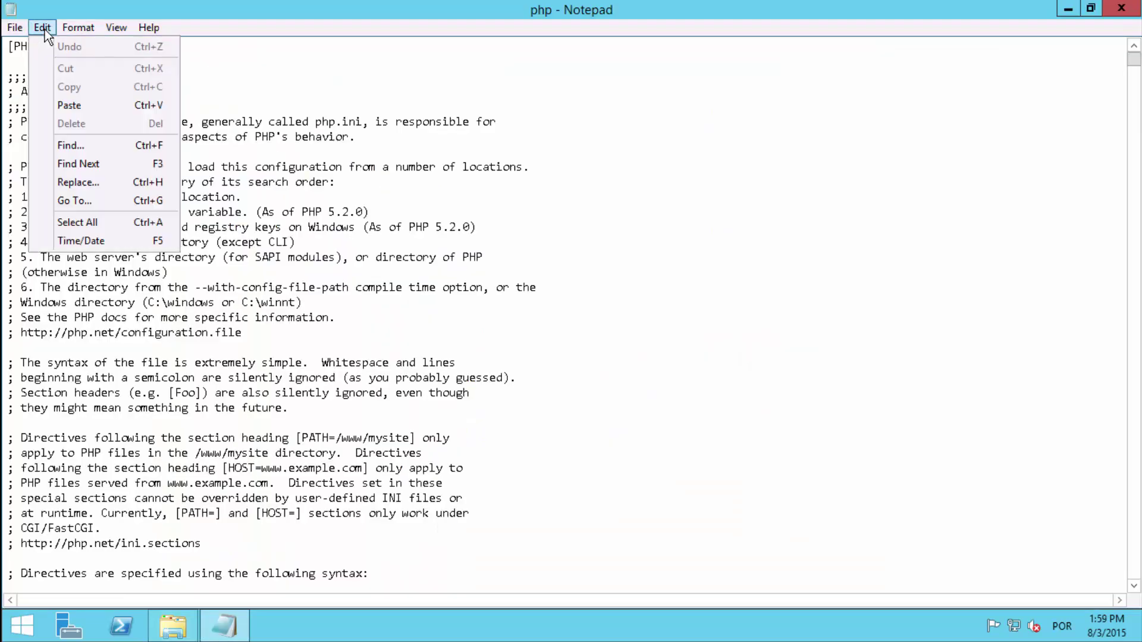
pyautogui.click(66, 143)
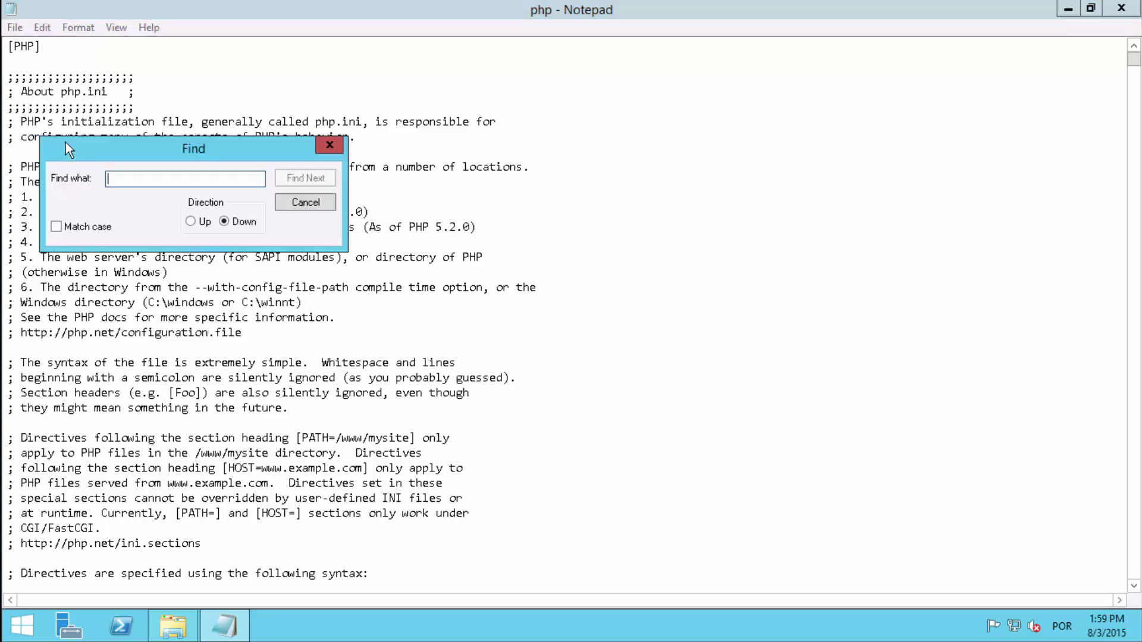
pyautogui.write('data')
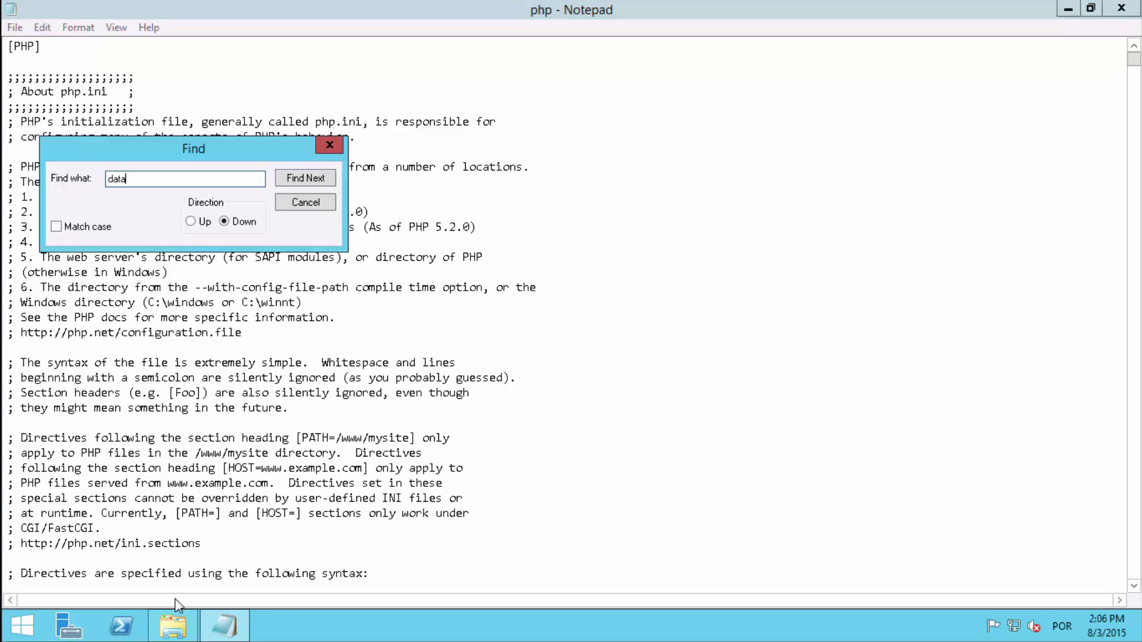
pyautogui.press('BackSpace')
pyautogui.write('e.timezone')
pyautogui.press('Return')
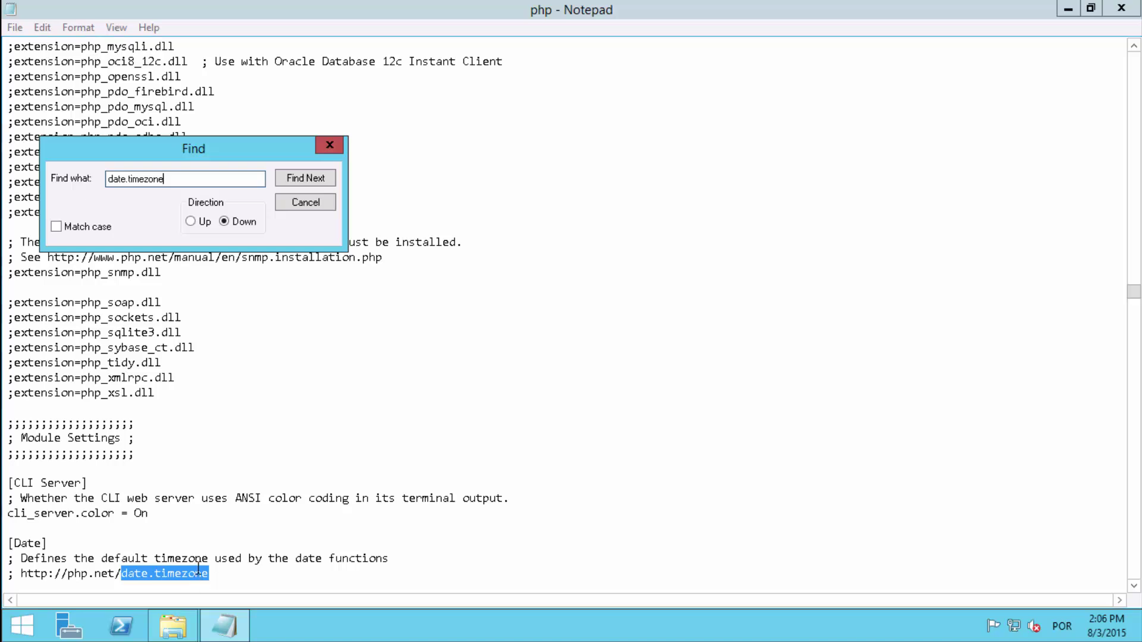
# Uncomment the date.timezone line in the [Date] section of php.ini and set it to America/São_Paulo
pyautogui.press('Escape')
pyautogui.scroll(-4, 199, 570)
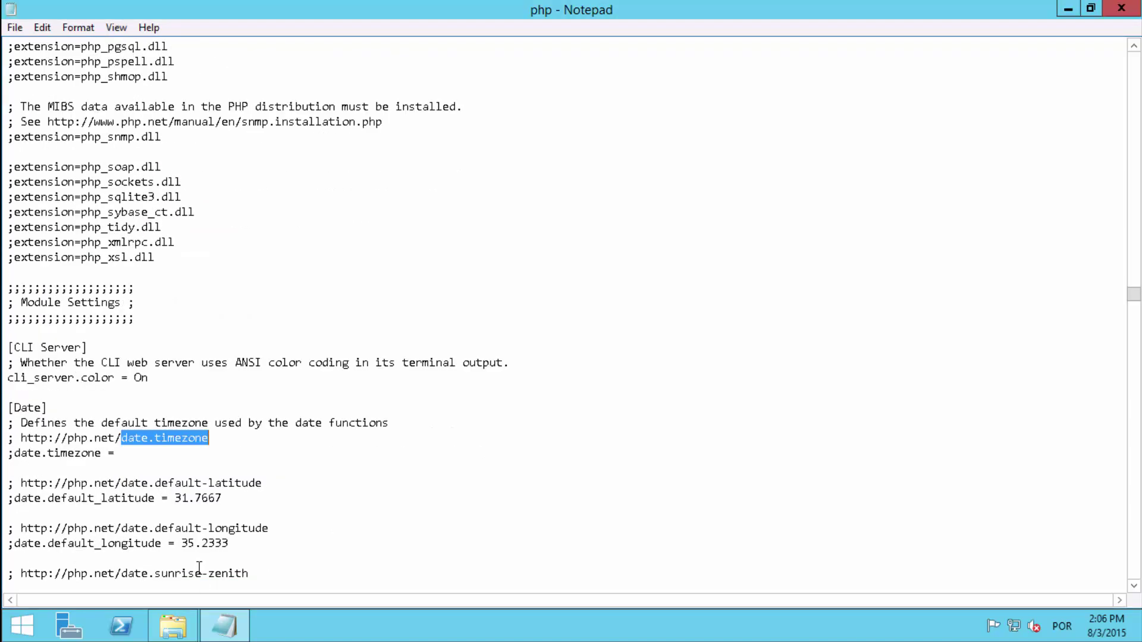
pyautogui.click(165, 411)
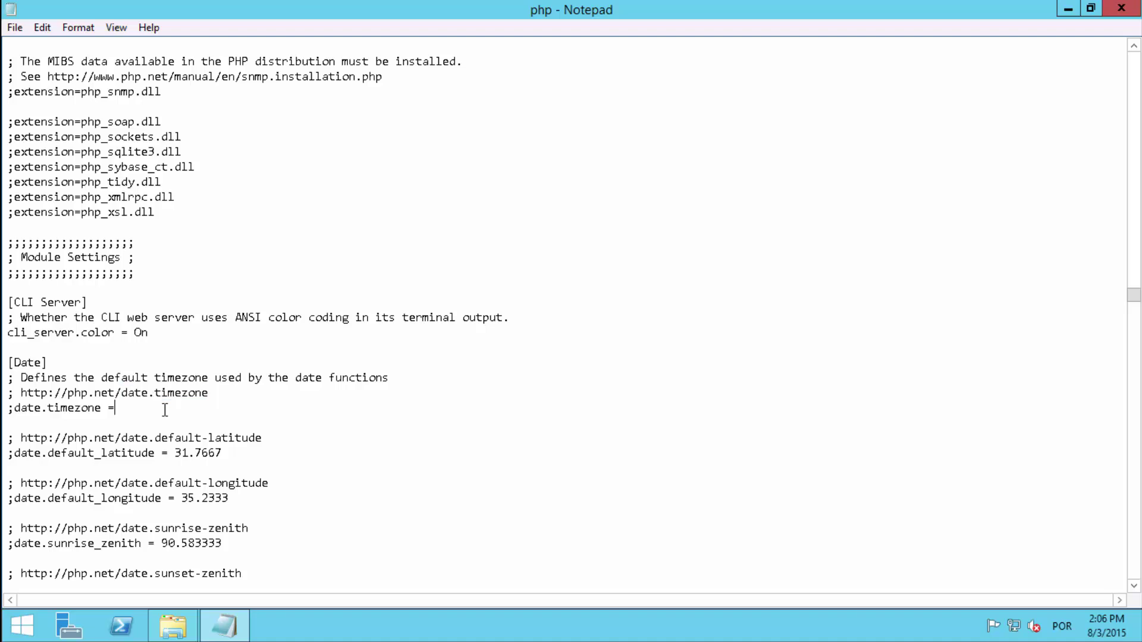
pyautogui.press('Delete')
pyautogui.hotkey('ctrl', 'v')
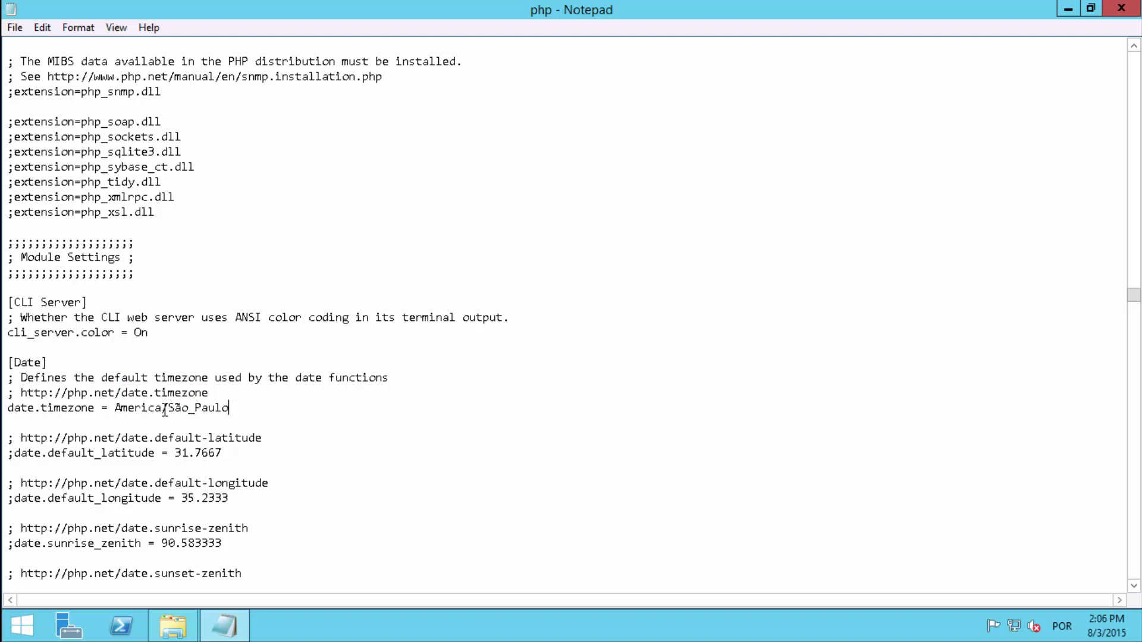
pyautogui.hotkey('shift', 'Home')
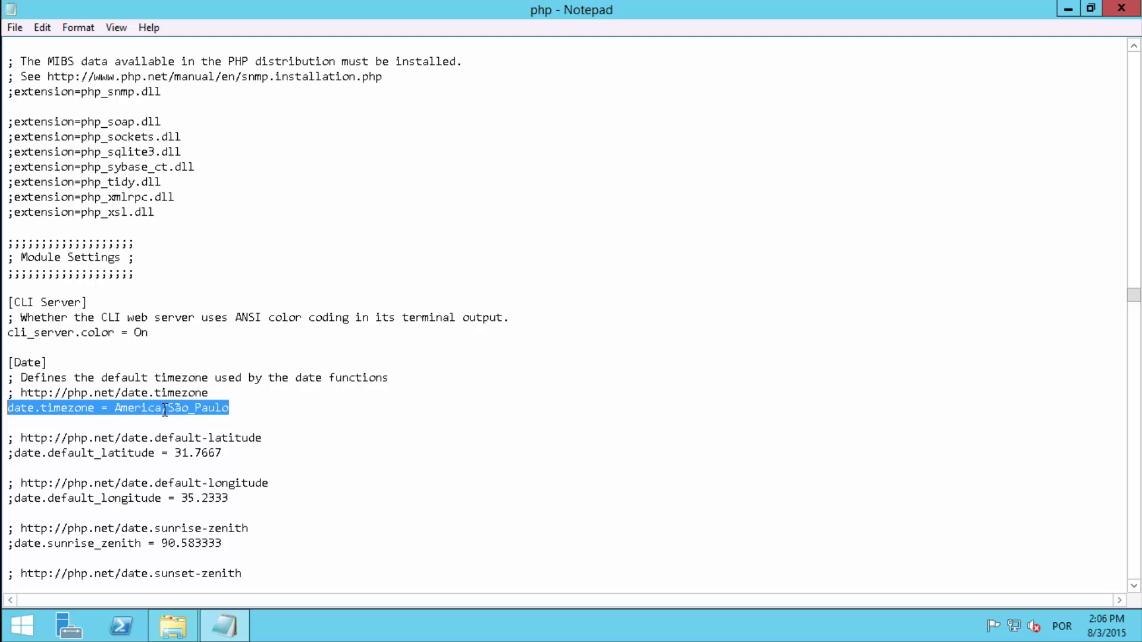
# Find fastcgi.impersonate in php.ini and uncomment the fastcgi.impersonate = 1 line
pyautogui.hotkey('ctrl', 'f')
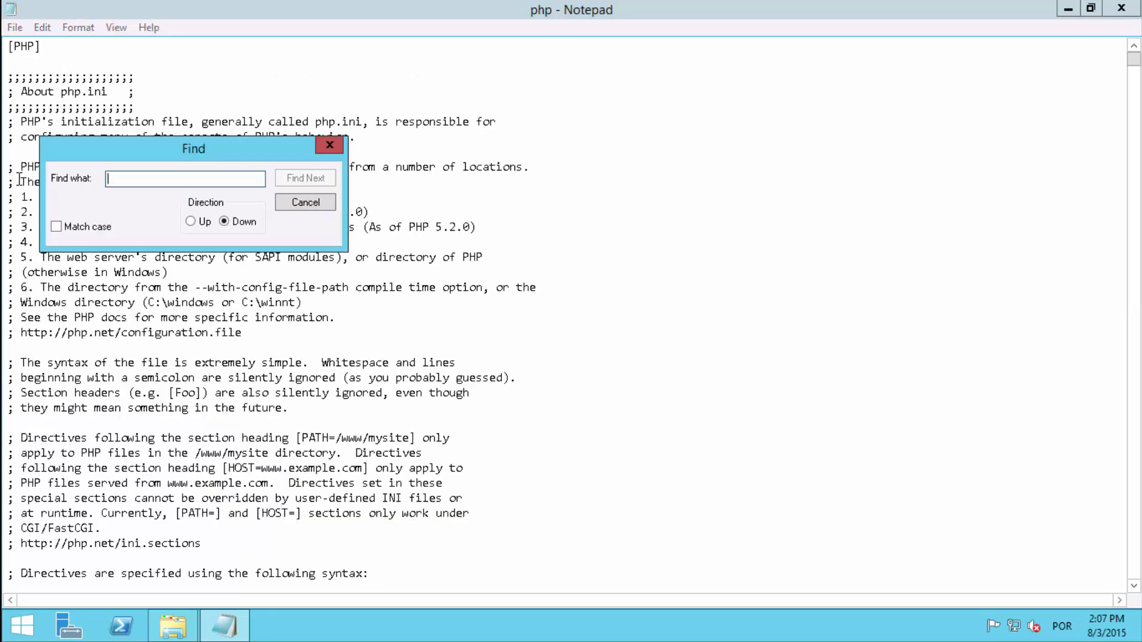
pyautogui.hotkey('ctrl', 'v')
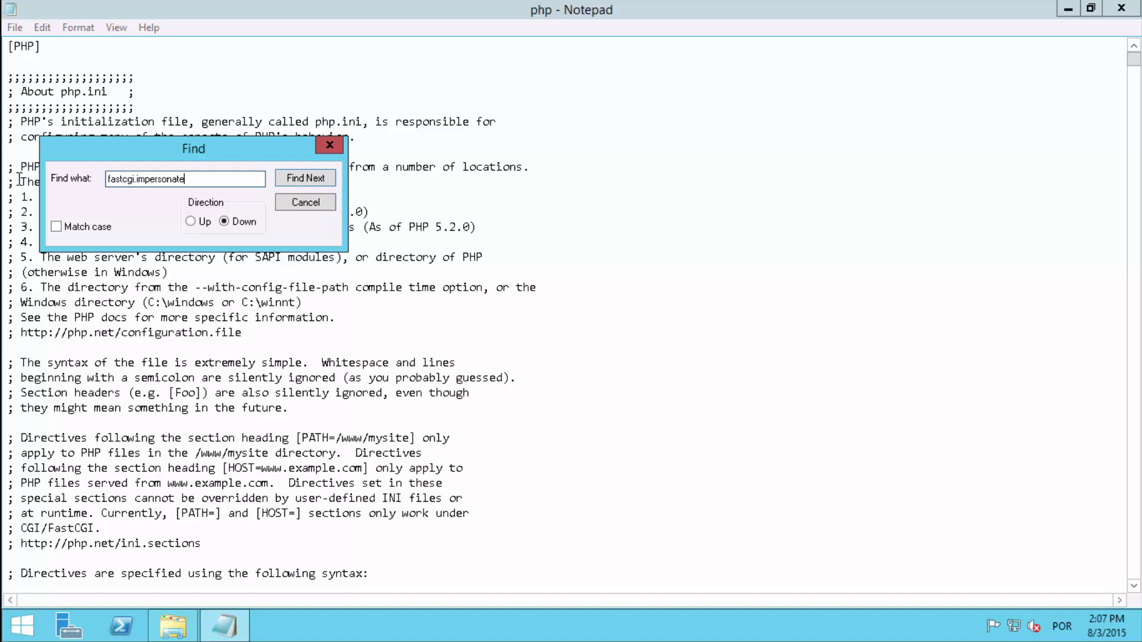
pyautogui.press('Return')
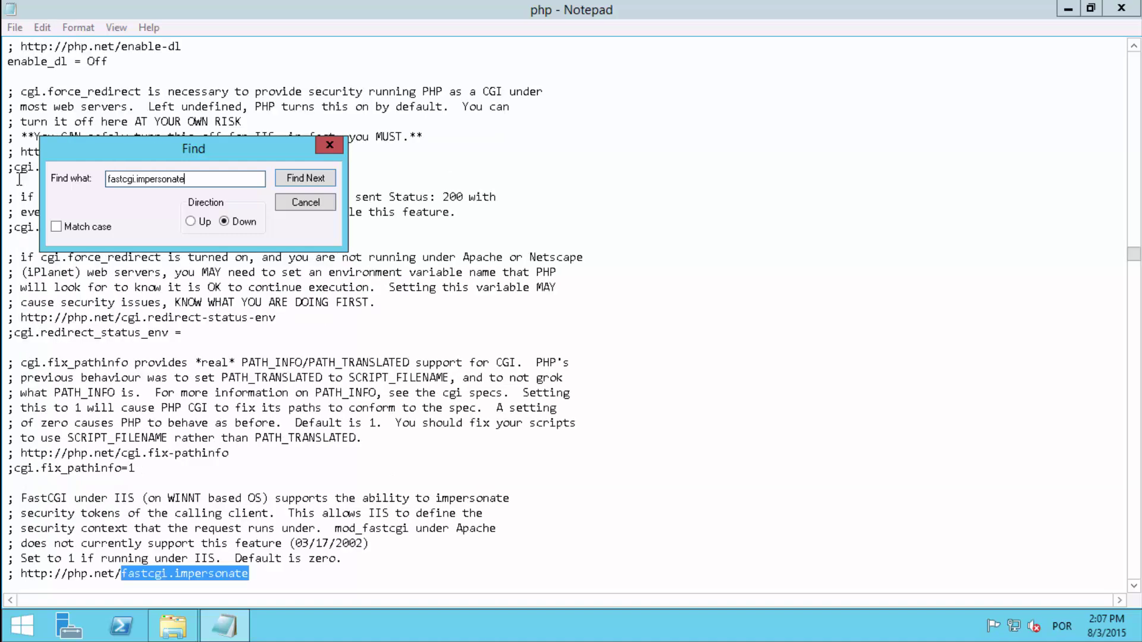
pyautogui.press('Escape')
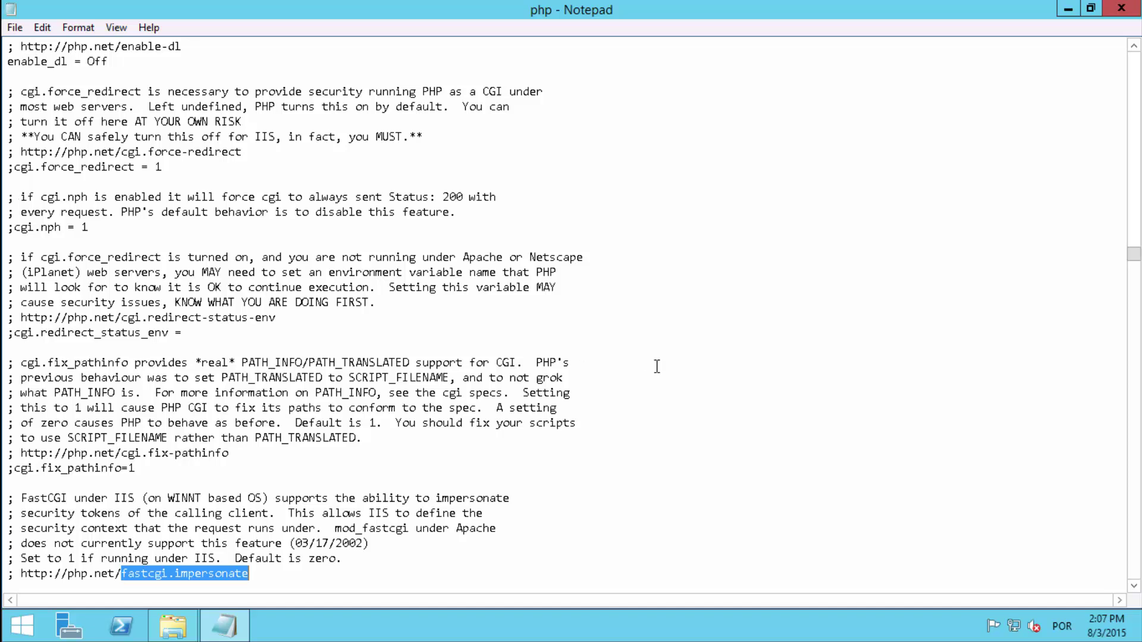
pyautogui.scroll(-3, 657, 366)
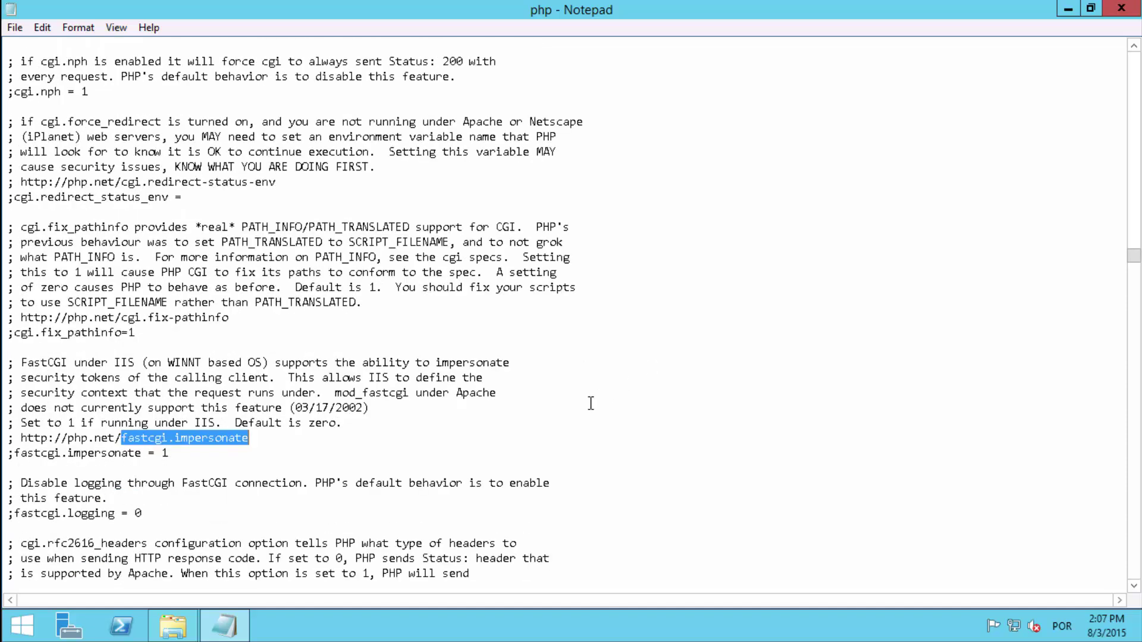
pyautogui.click(187, 456)
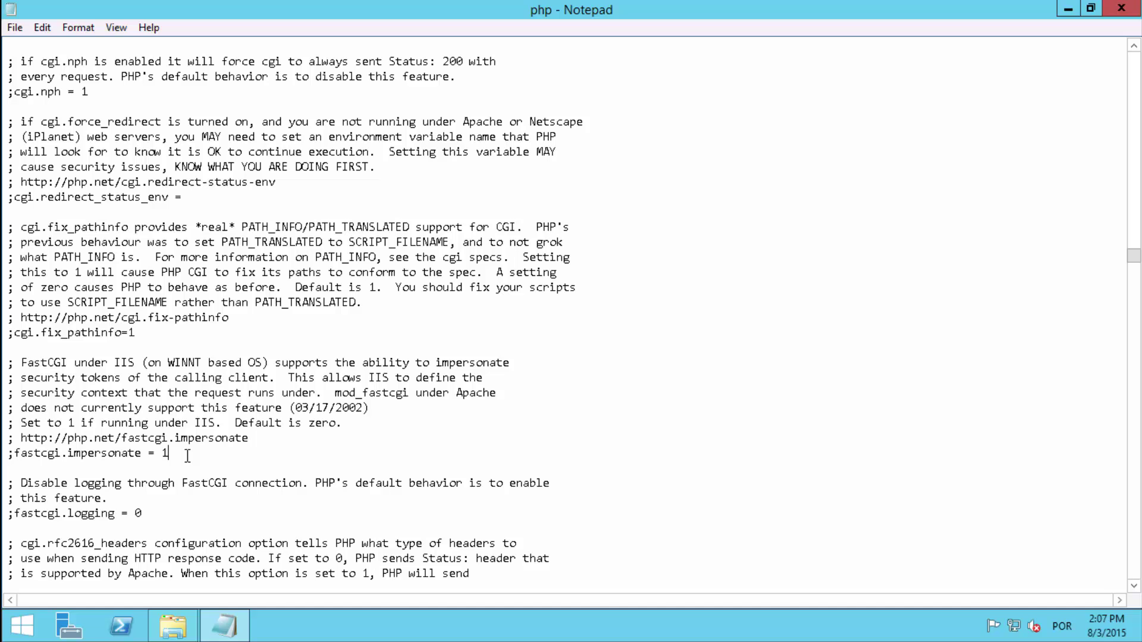
pyautogui.press('Delete')
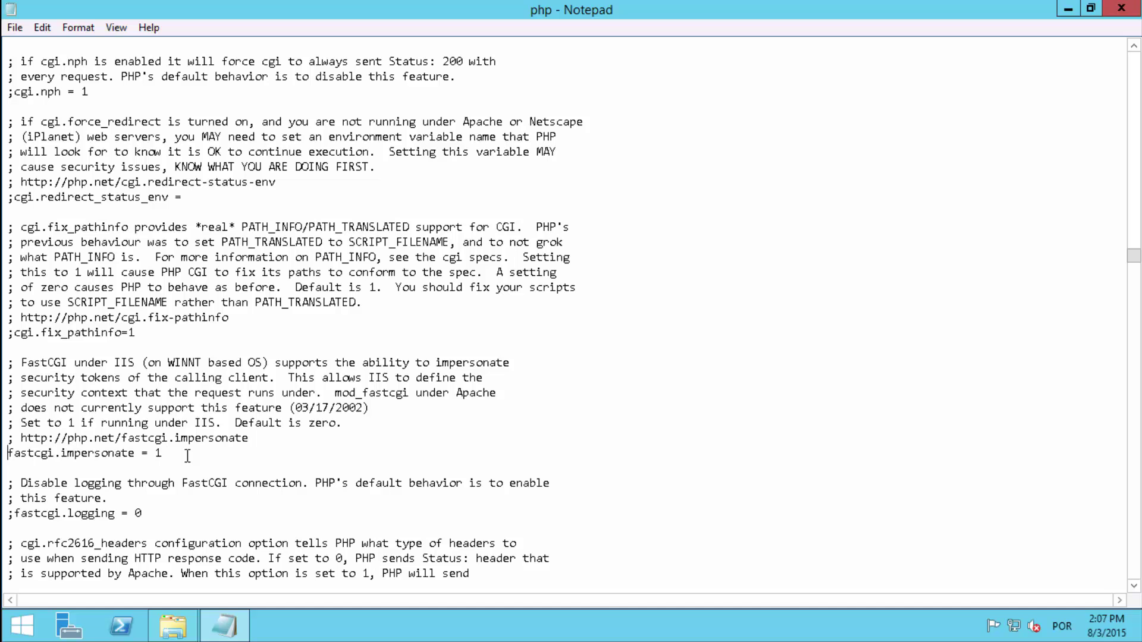
pyautogui.hotkey('shift', 'Home')
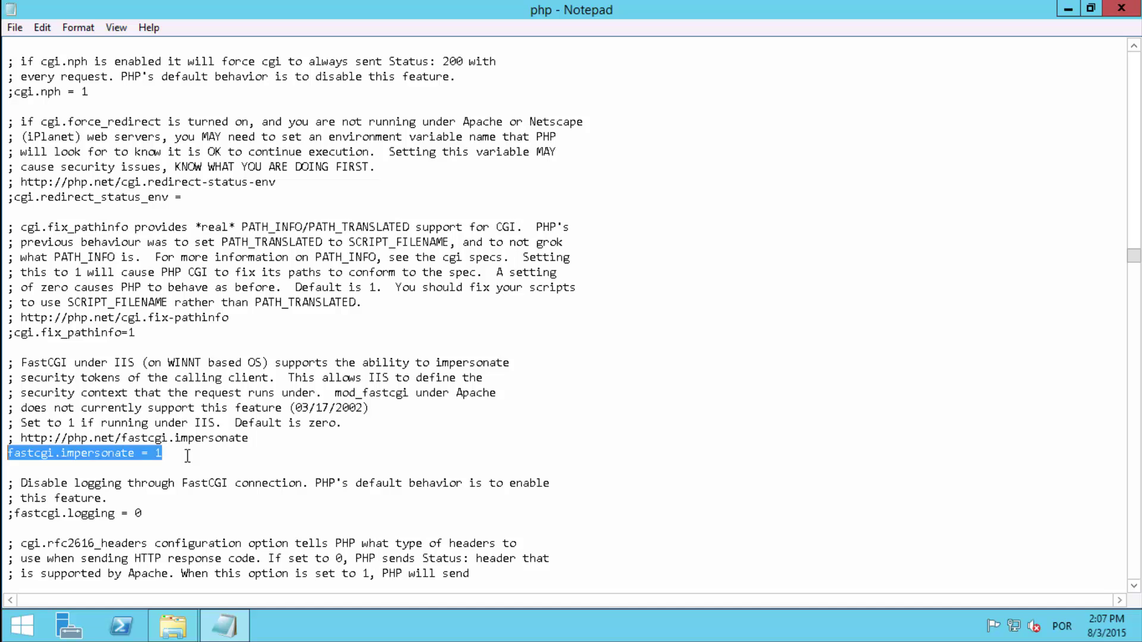
# Search php.ini from the beginning for cgi.fix_pathinfo and go to its setting line below the description
pyautogui.hotkey('ctrl', 'Home')
pyautogui.hotkey('ctrl', 'f')
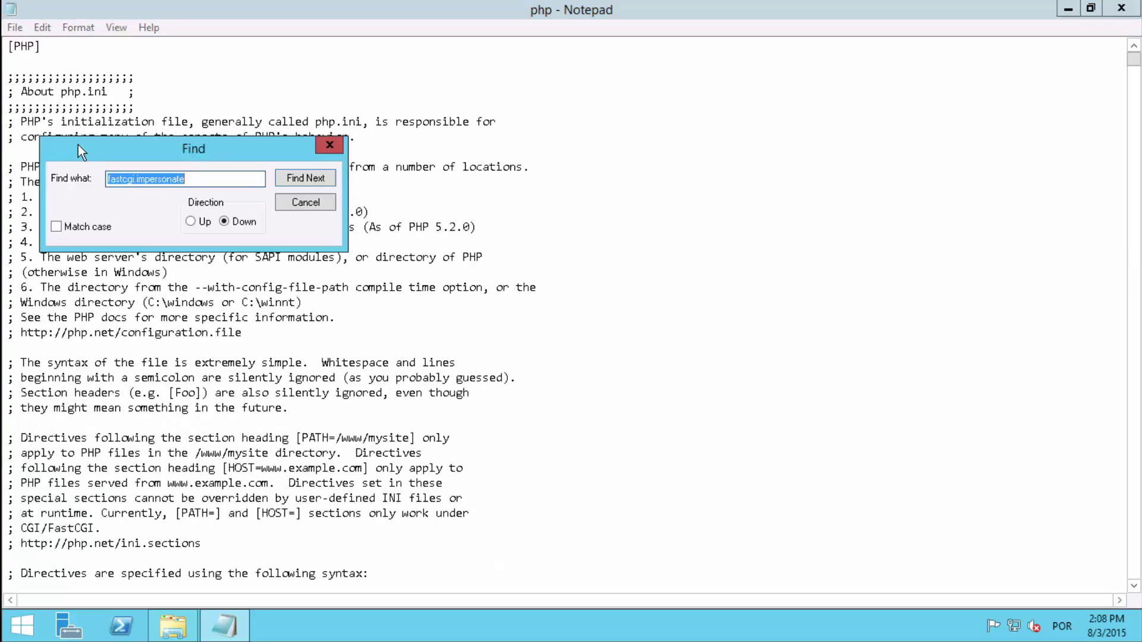
pyautogui.write('cgi.fix_pathinfo')
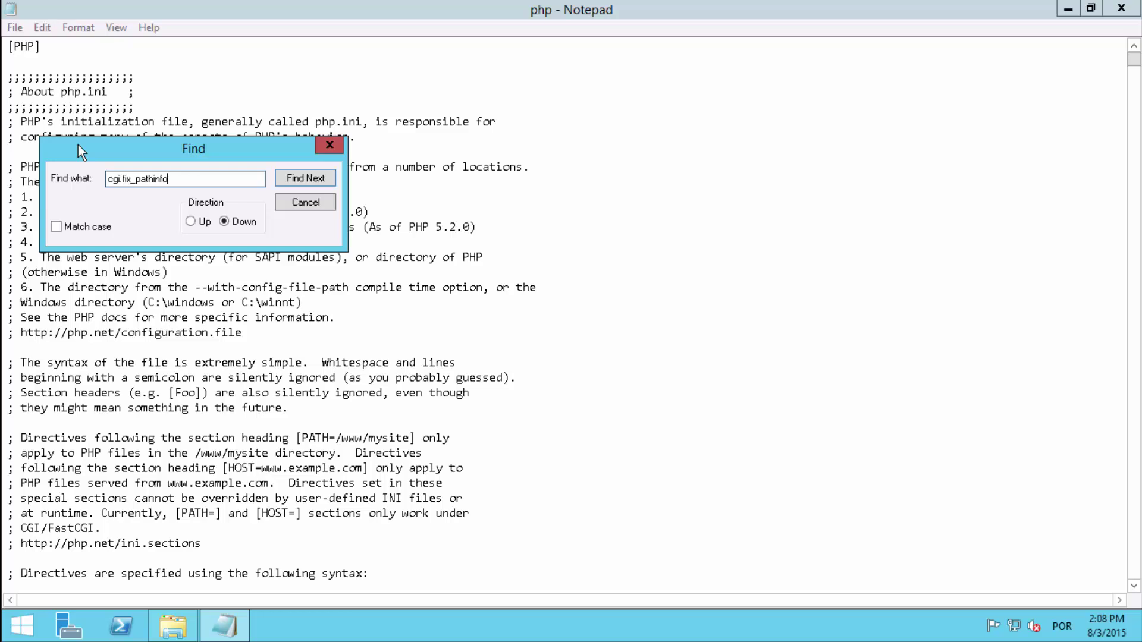
pyautogui.press('Return')
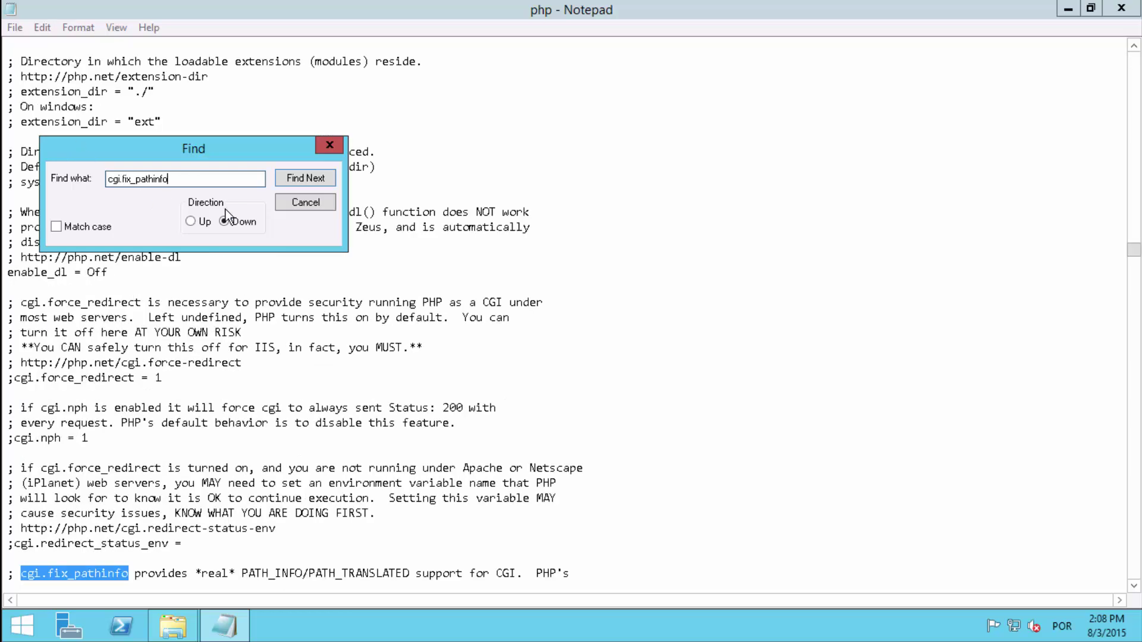
pyautogui.click(294, 207)
pyautogui.scroll(-4, 295, 213)
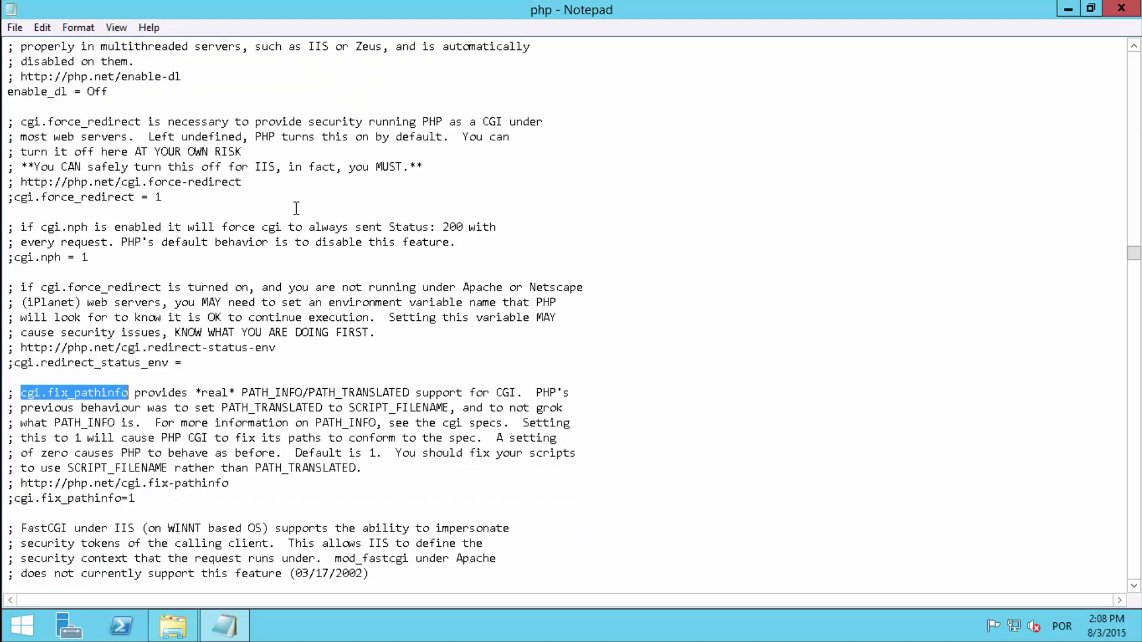
pyautogui.click(153, 499)
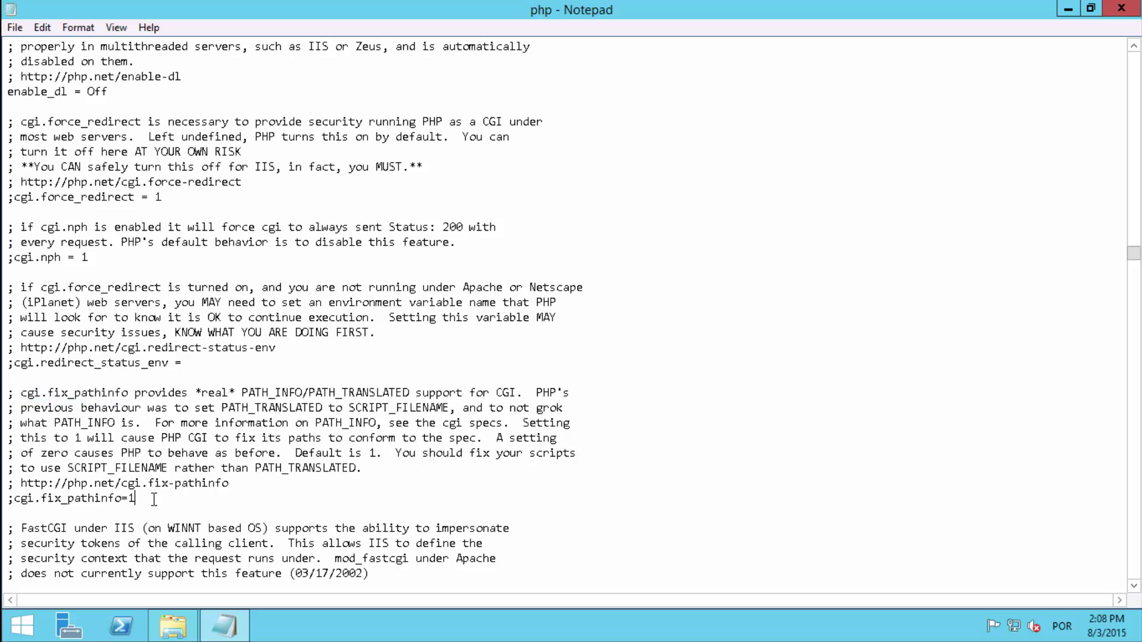
# Find cgi.force_redirect from the start of php.ini, uncomment its setting line and set the value to 0
pyautogui.hotkey('ctrl', 'Home')
pyautogui.hotkey('ctrl', 'f')
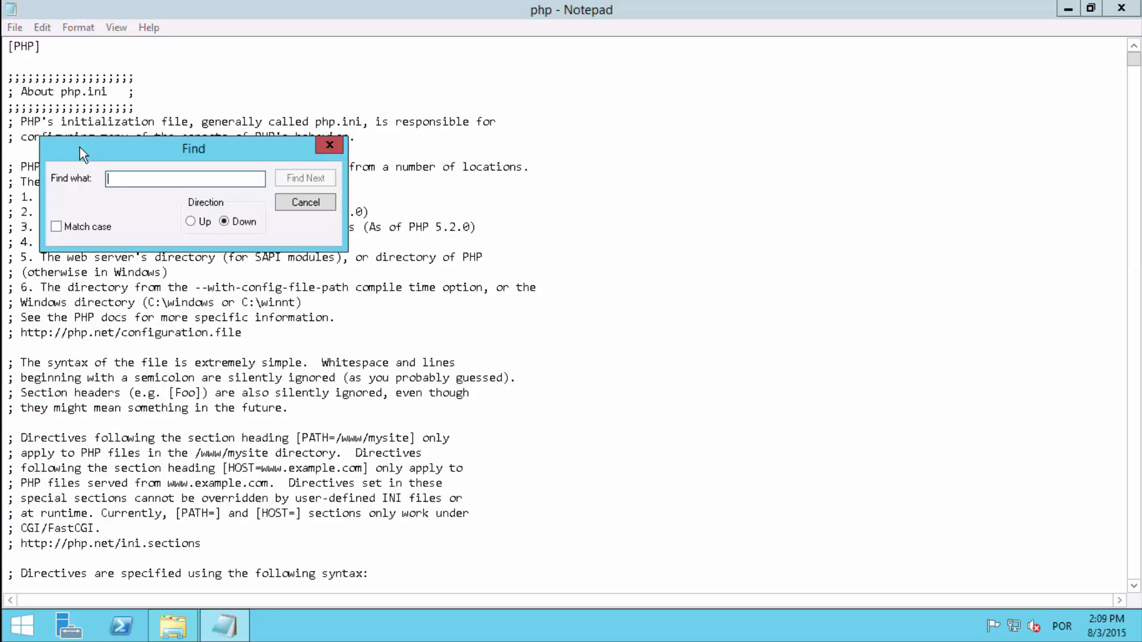
pyautogui.write('cgi.force_redirect')
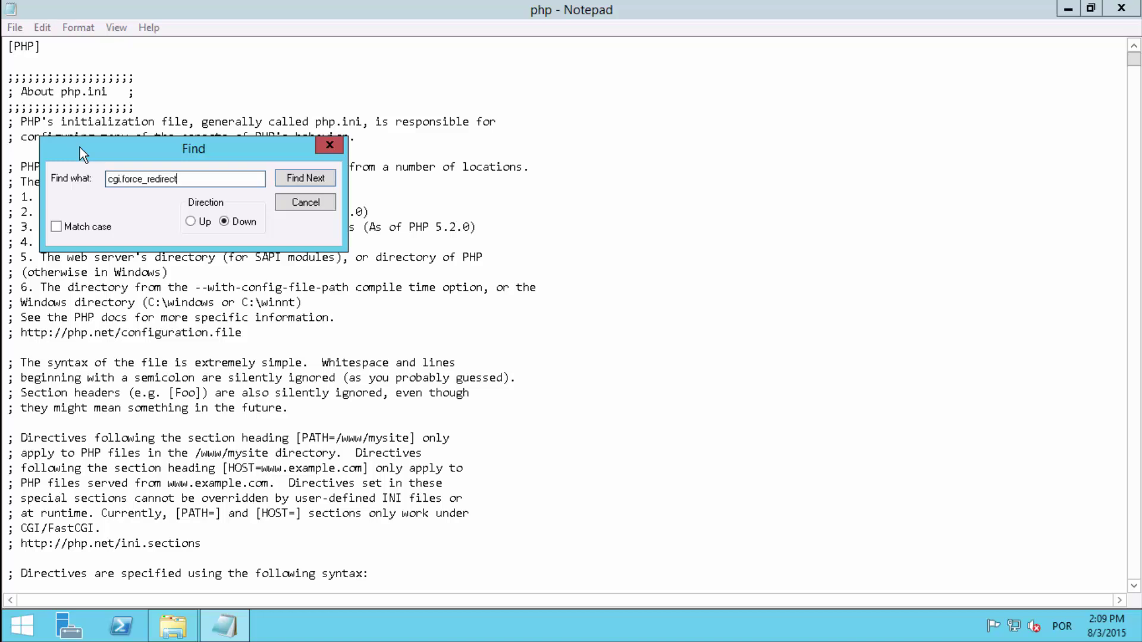
pyautogui.press('Return')
pyautogui.press('Escape')
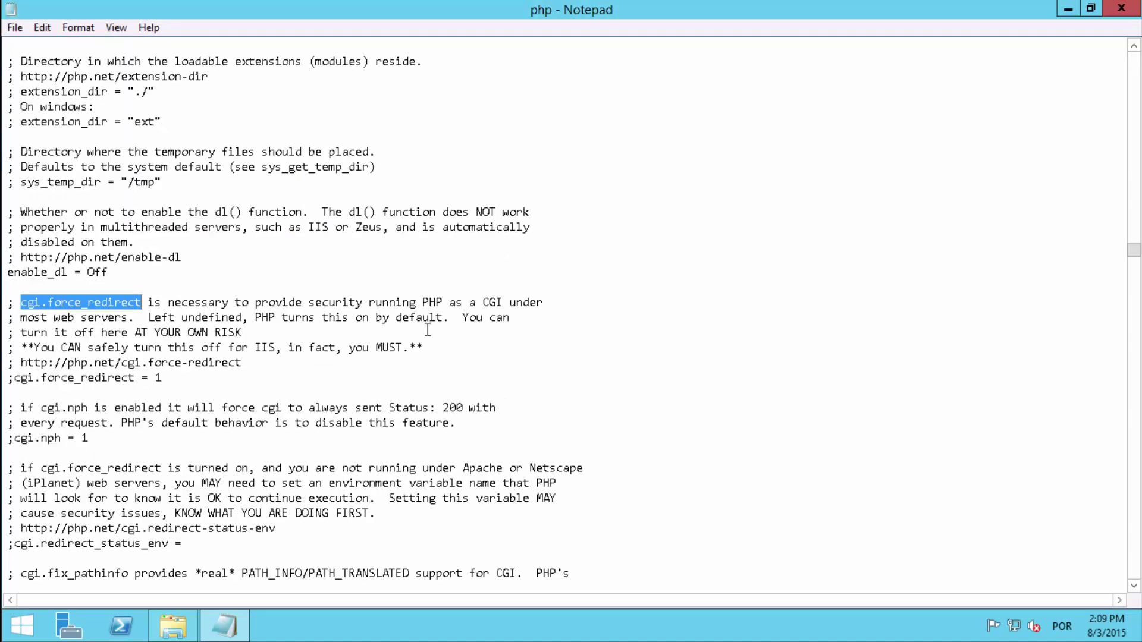
pyautogui.click(374, 378)
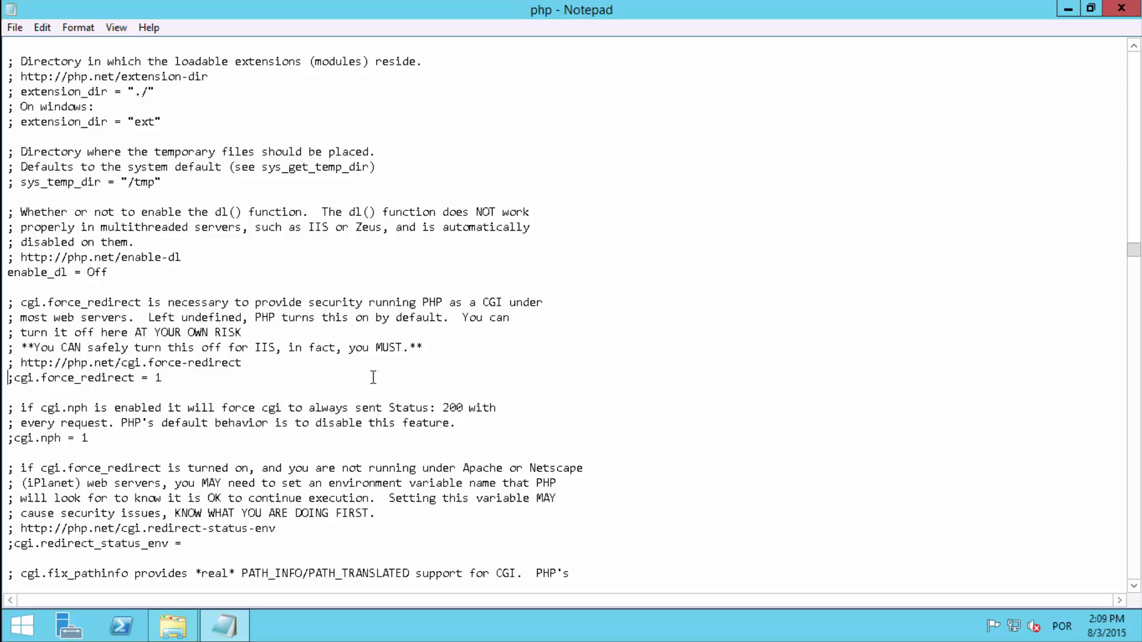
pyautogui.press('Delete')
pyautogui.press('End')
pyautogui.press('BackSpace')
pyautogui.write('0')
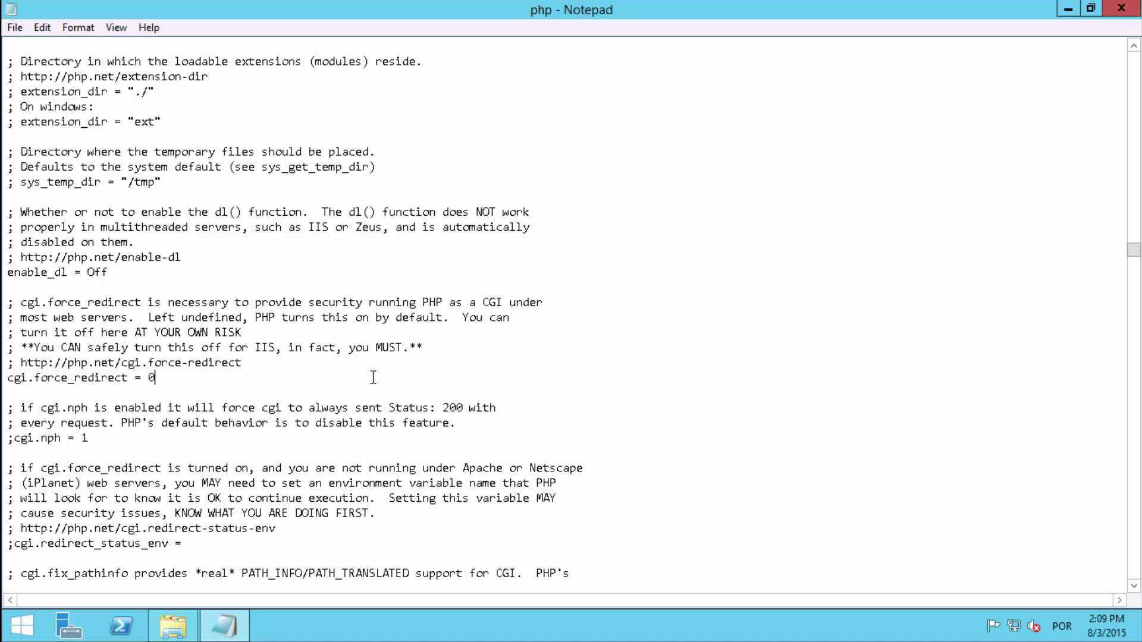
pyautogui.hotkey('shift', 'Home')
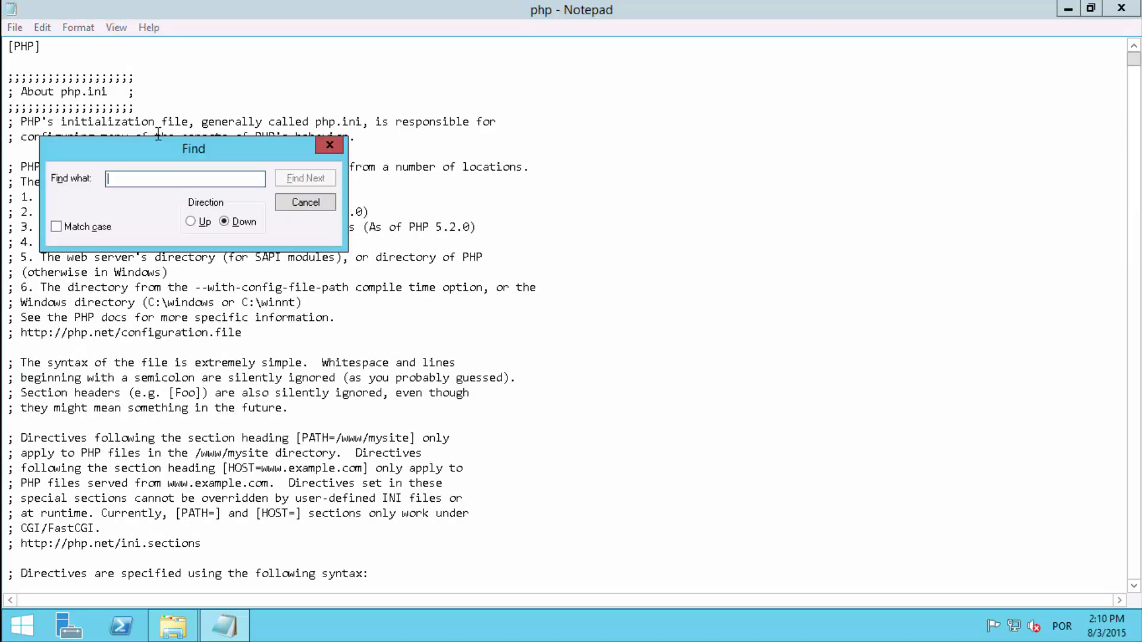
# Find the first extension_dir line in php.ini, uncomment it with the value "./ext", and save the file
pyautogui.write('extension_dir')
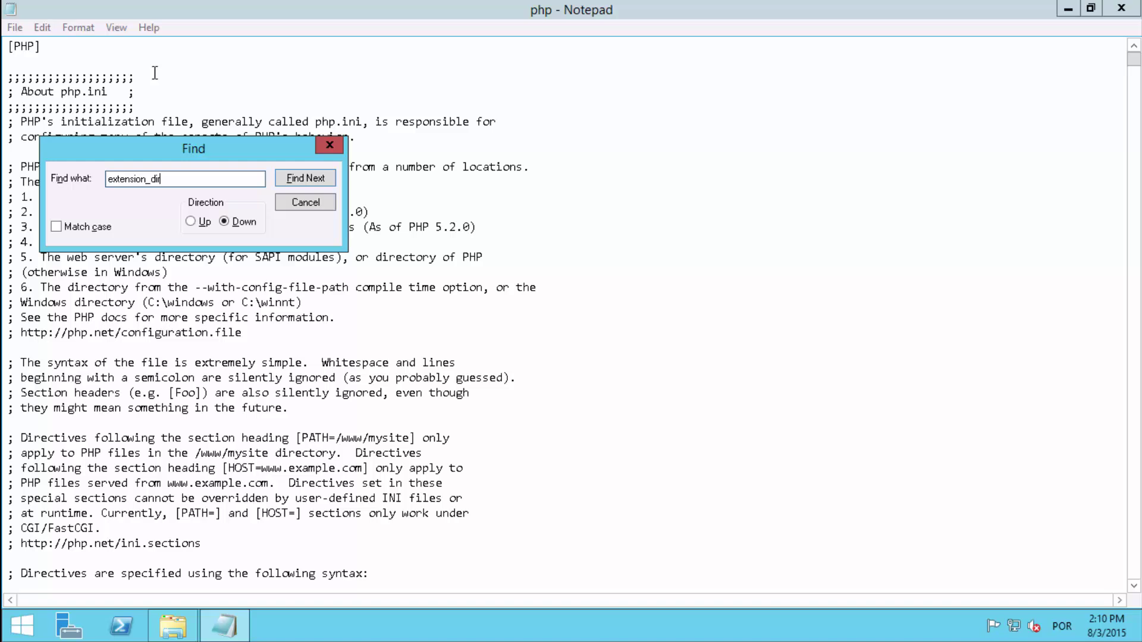
pyautogui.press('Return')
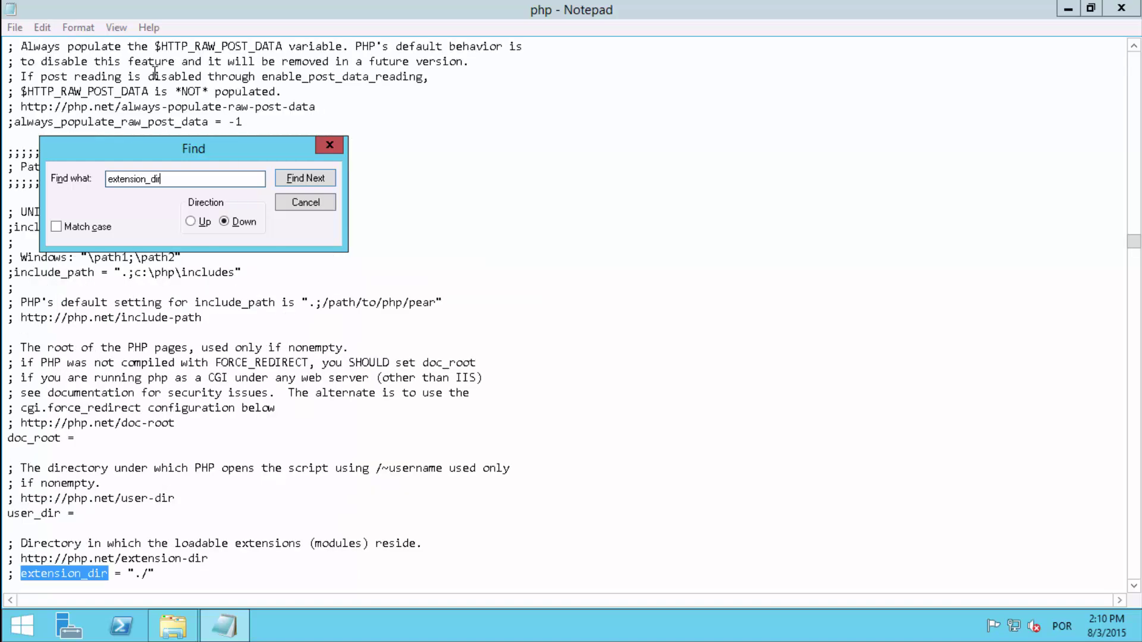
pyautogui.press('Escape')
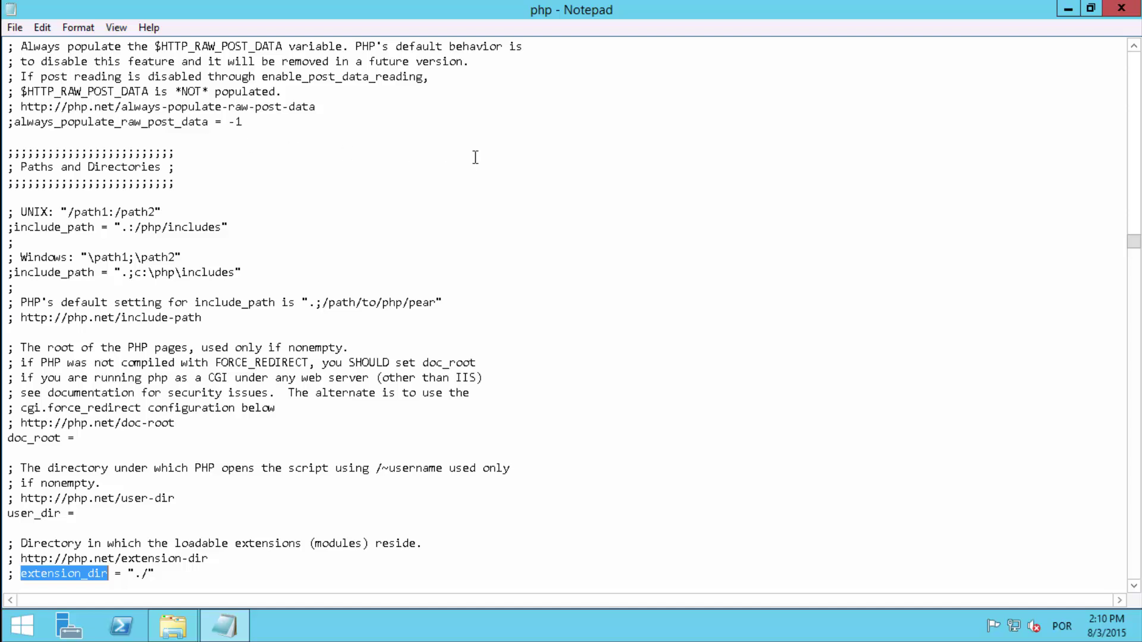
pyautogui.scroll(-2, 476, 159)
pyautogui.scroll(-2, 476, 158)
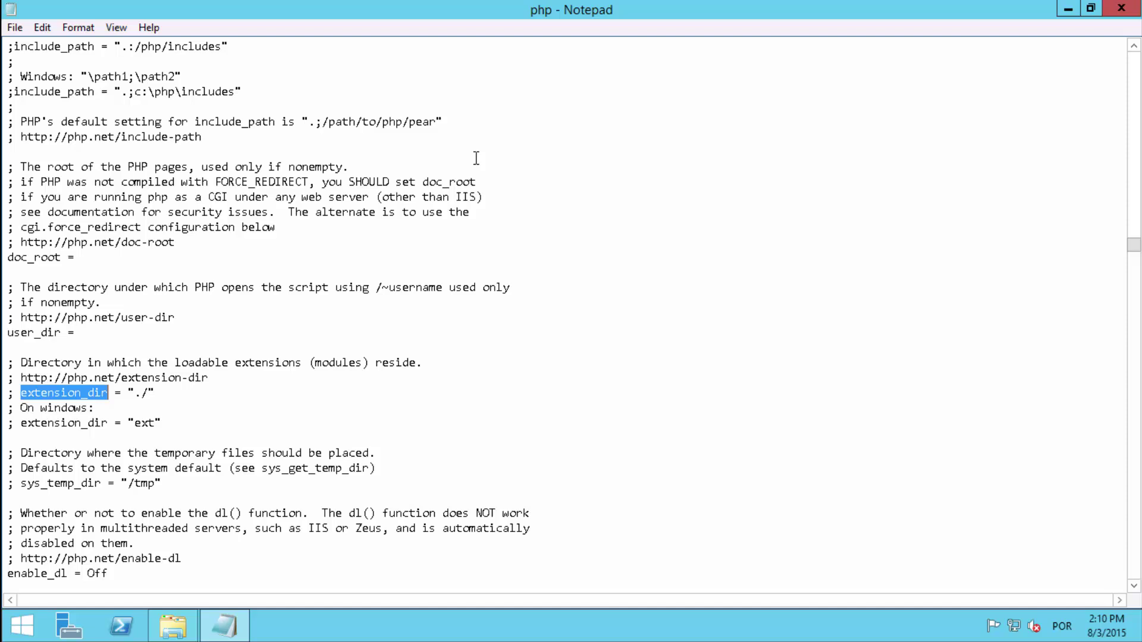
pyautogui.click(22, 394)
pyautogui.press('BackSpace')
pyautogui.press('BackSpace')
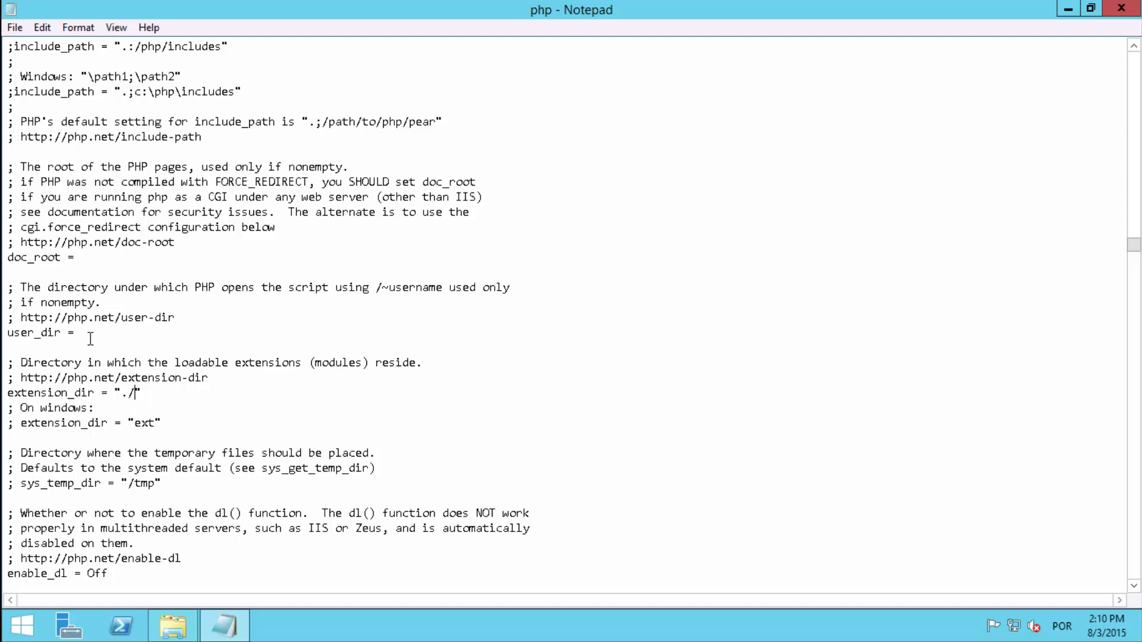
pyautogui.write('ext')
pyautogui.press('End')
pyautogui.hotkey('shift', 'Home')
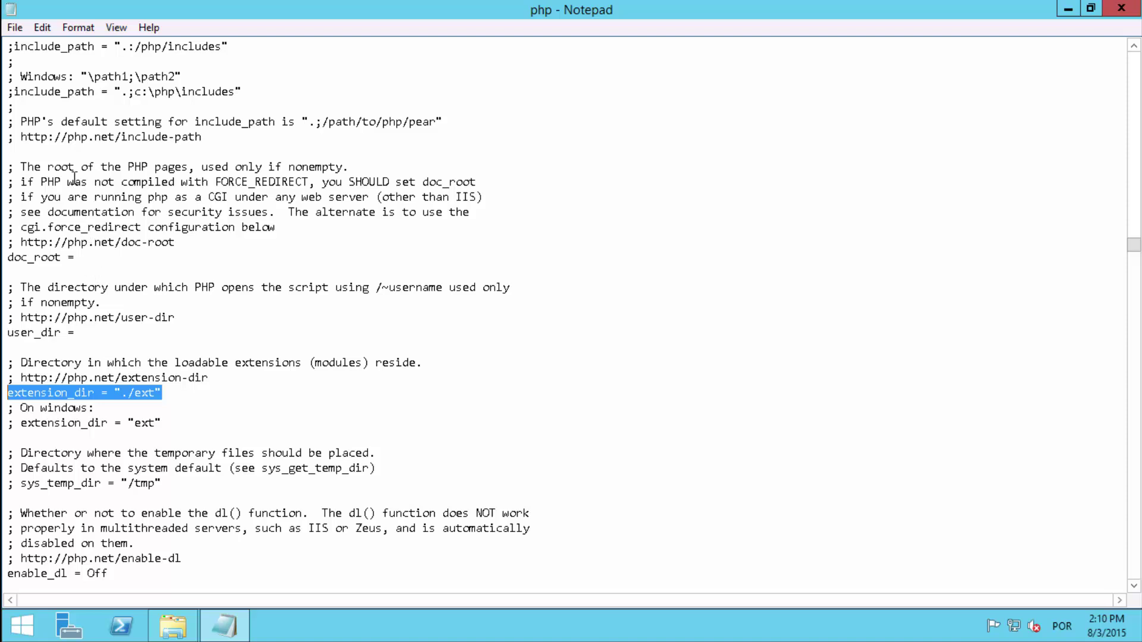
pyautogui.click(16, 28)
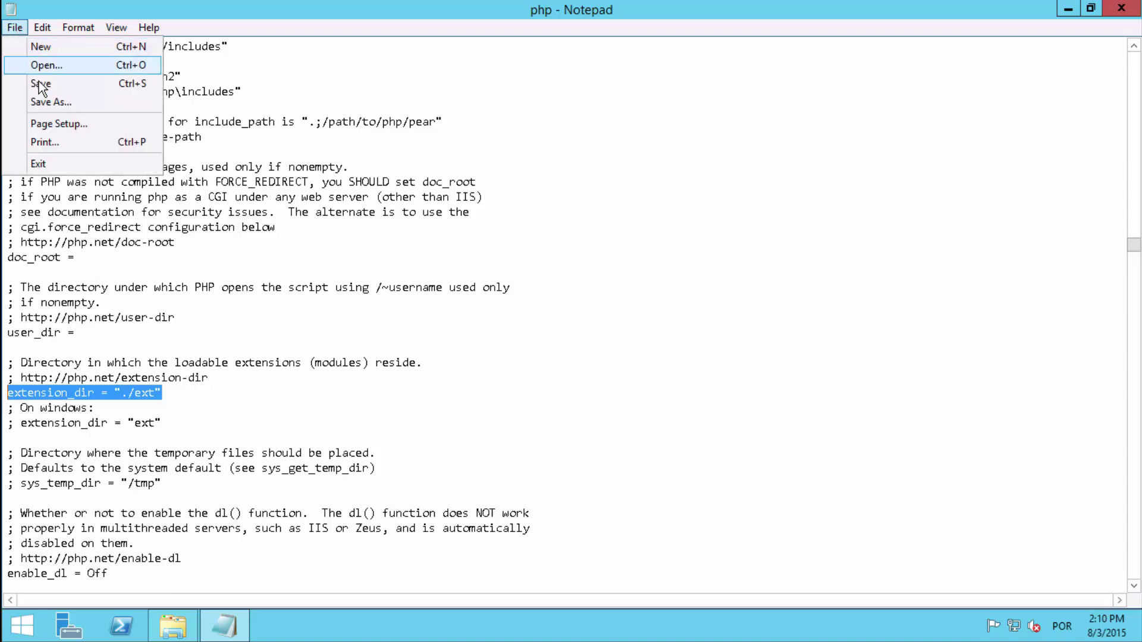
pyautogui.click(82, 84)
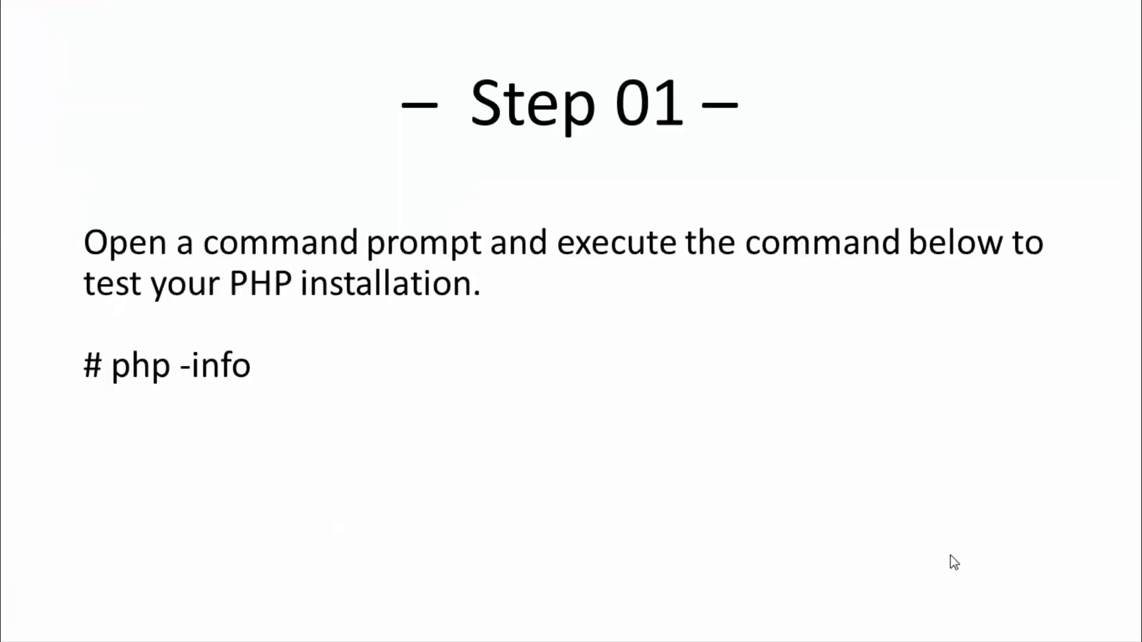